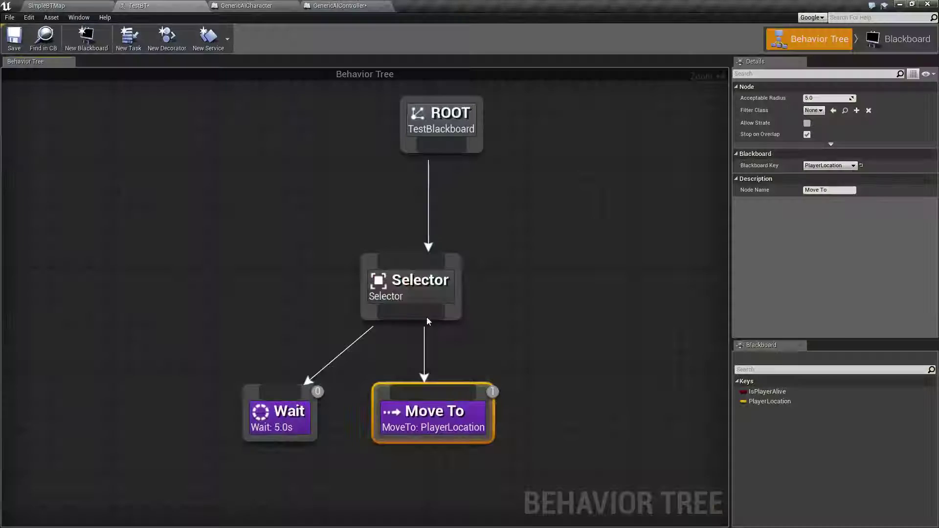
Step: Examine the Selector composite node and its tooltip description to learn how it runs its children
right_click_drag(253, 263, 268, 271)
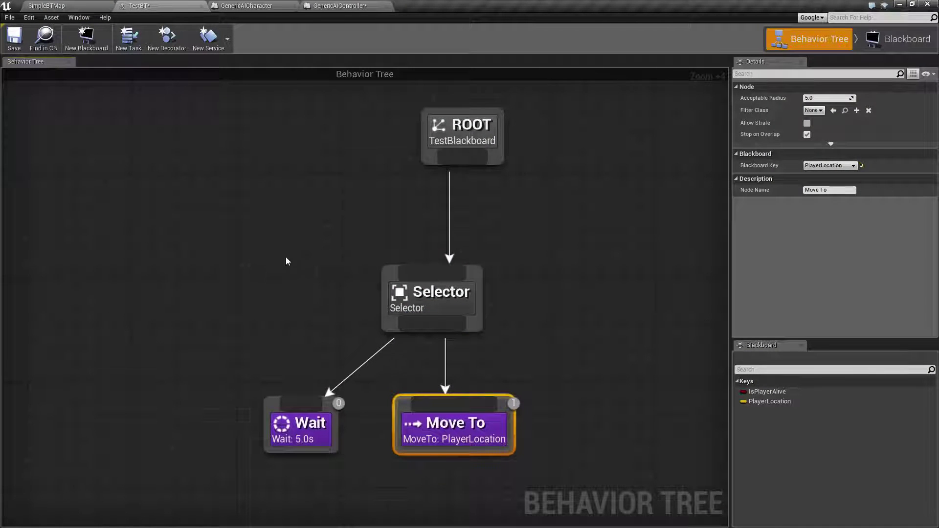
left_click_drag(304, 228, 561, 341)
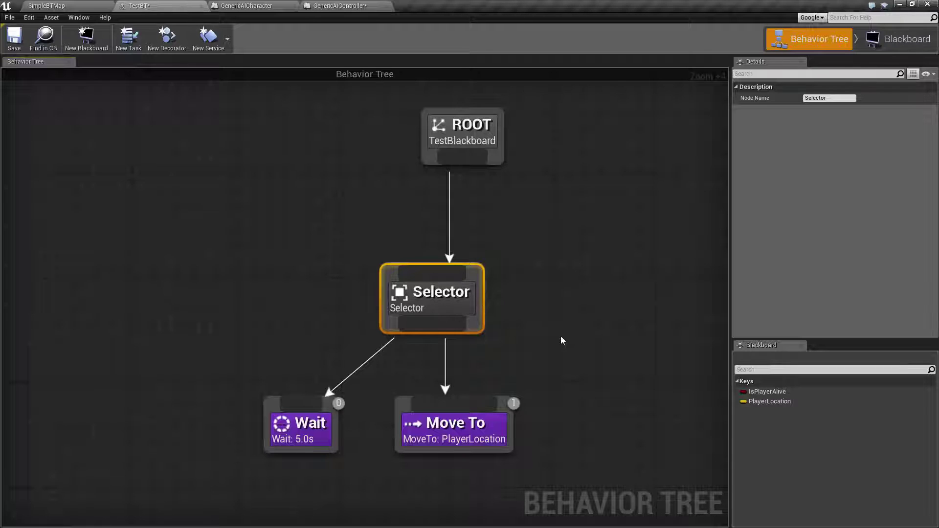
mouse_move(476, 323)
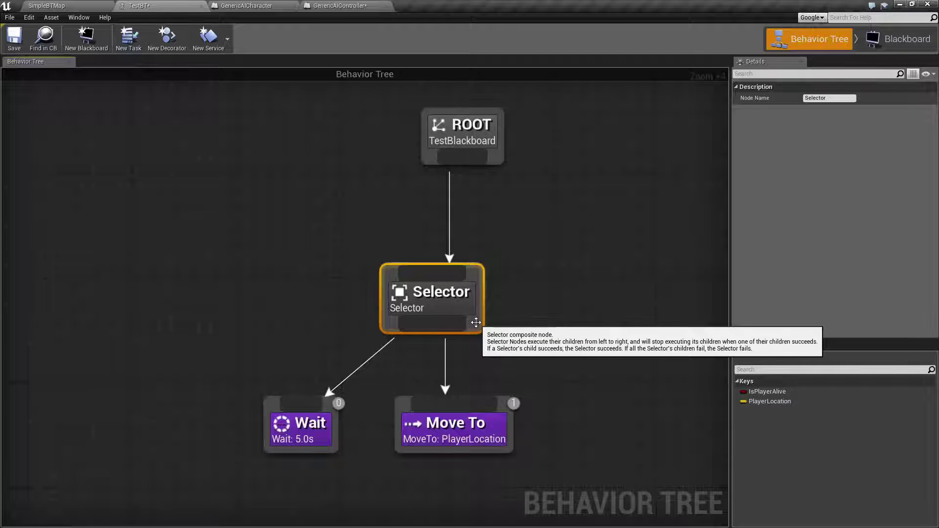
left_click_drag(346, 211, 477, 329)
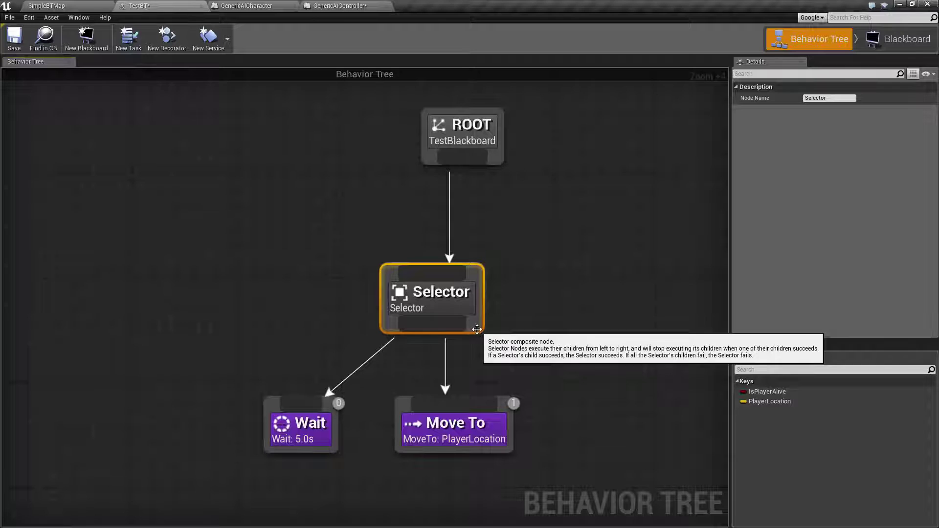
left_click_drag(331, 237, 506, 334)
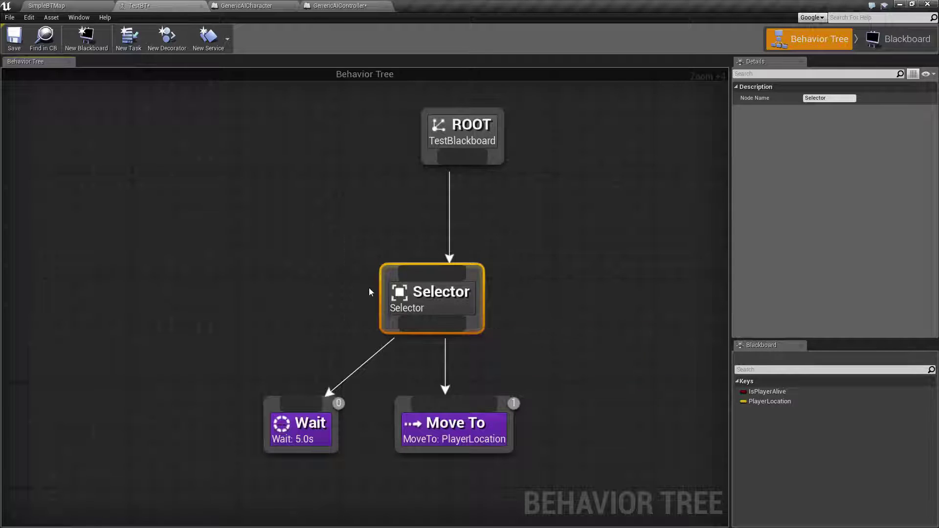
left_click_drag(359, 236, 508, 340)
left_click(546, 344)
right_click_drag(546, 344, 545, 279)
Step: Inspect the Selector with its Wait and Move To children, highlighting each node in execution order
left_click_drag(225, 265, 565, 375)
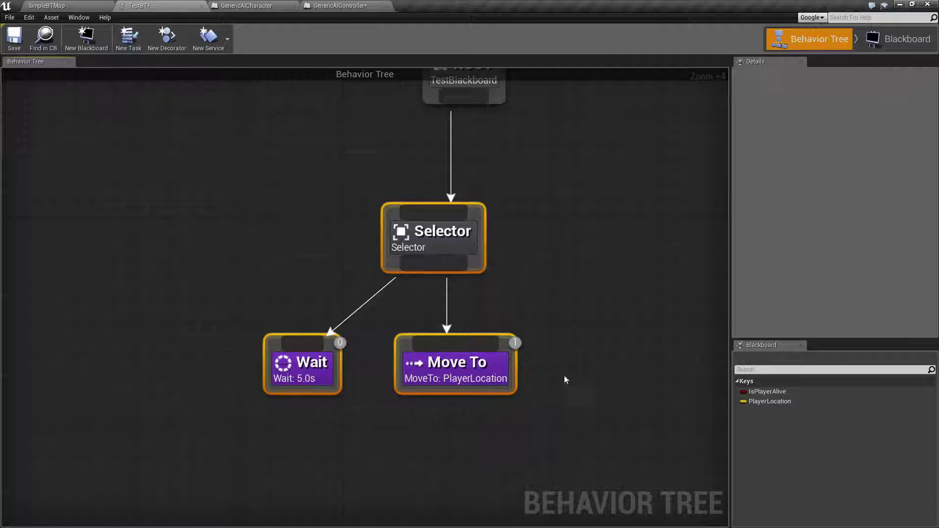
left_click(480, 259)
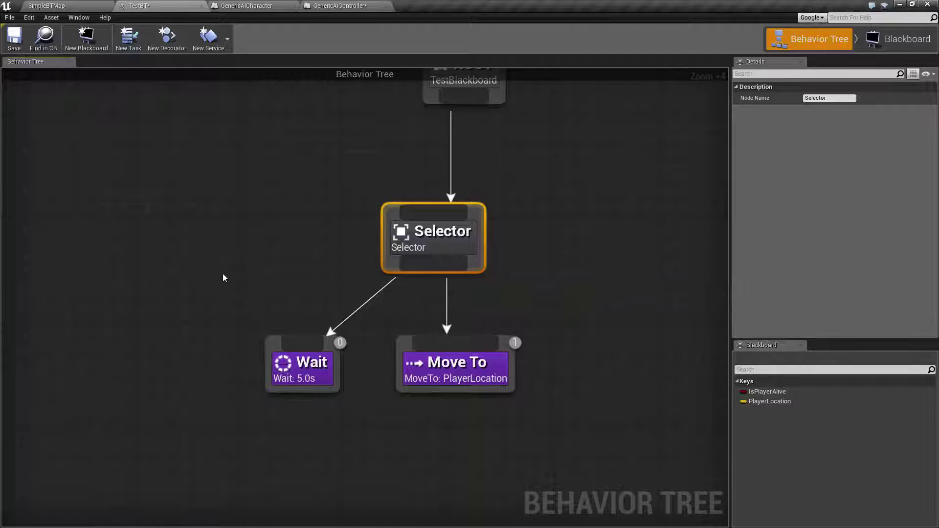
left_click_drag(222, 270, 333, 423)
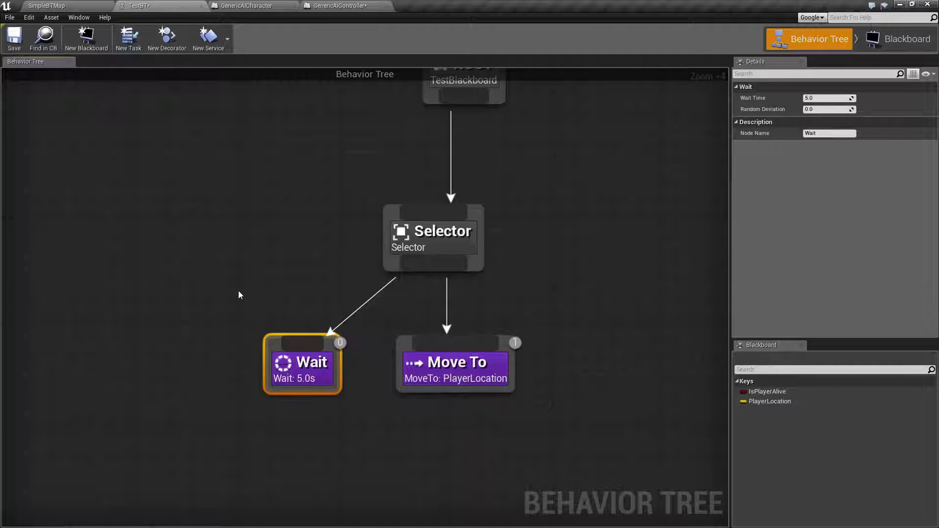
left_click(296, 298)
left_click_drag(389, 301, 541, 409)
left_click(574, 360)
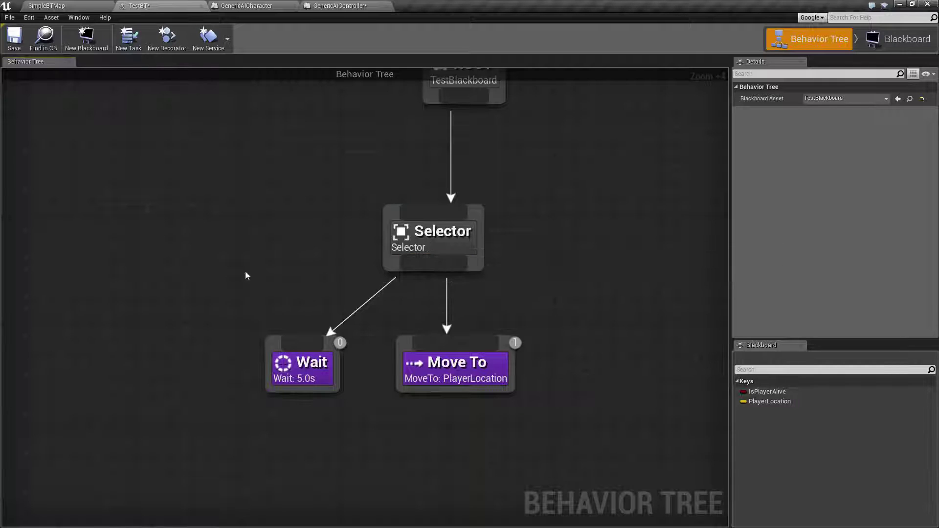
left_click_drag(336, 193, 530, 300)
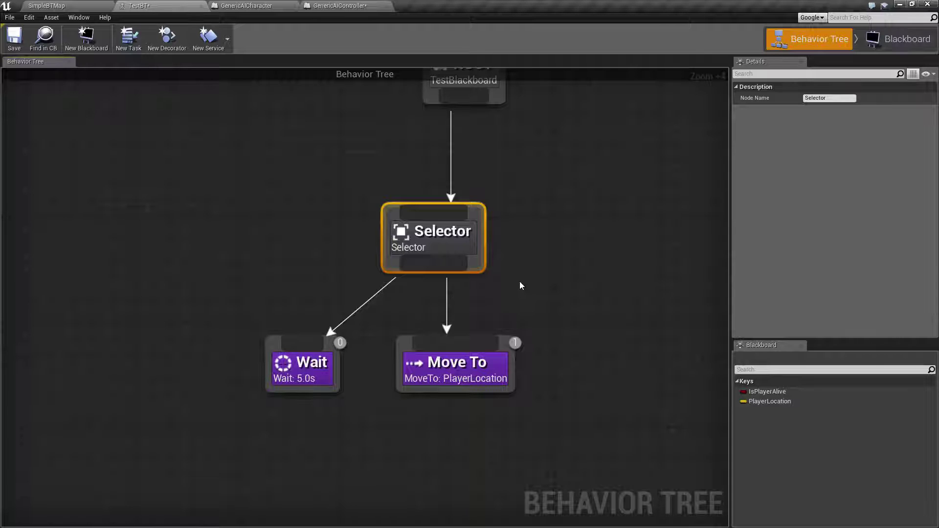
Step: Move the ROOT node farther up and to the right, away from the Selector
right_click_drag(519, 286, 537, 313)
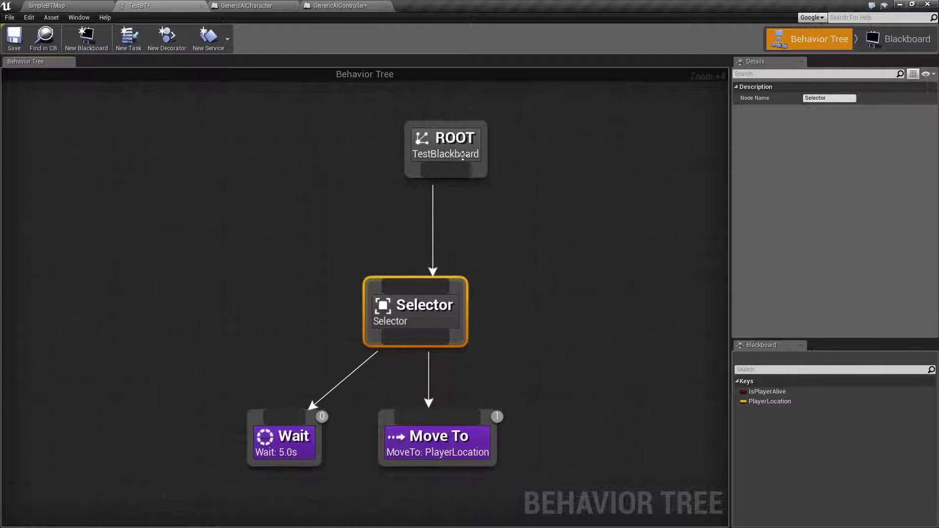
left_click_drag(482, 128, 548, 90)
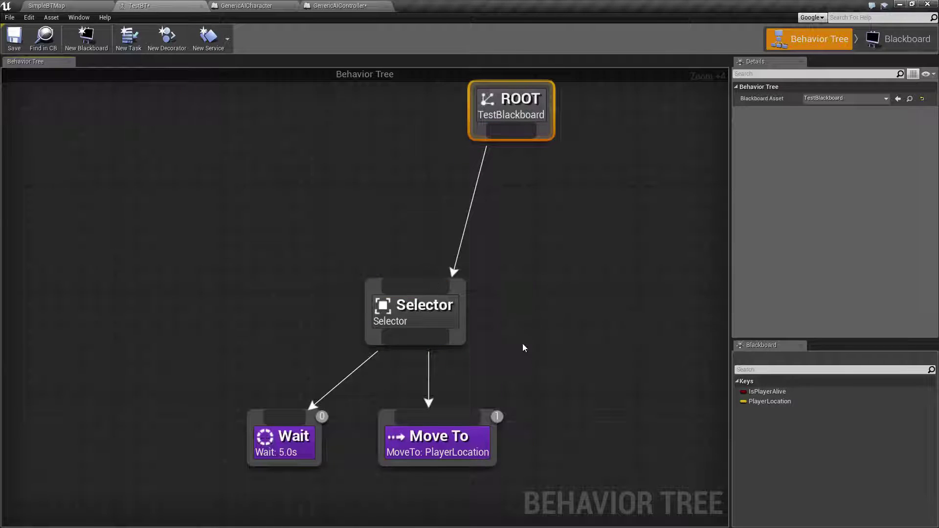
mouse_move(522, 343)
right_mouse_down()
mouse_move(528, 329)
mouse_move(512, 339)
right_mouse_up()
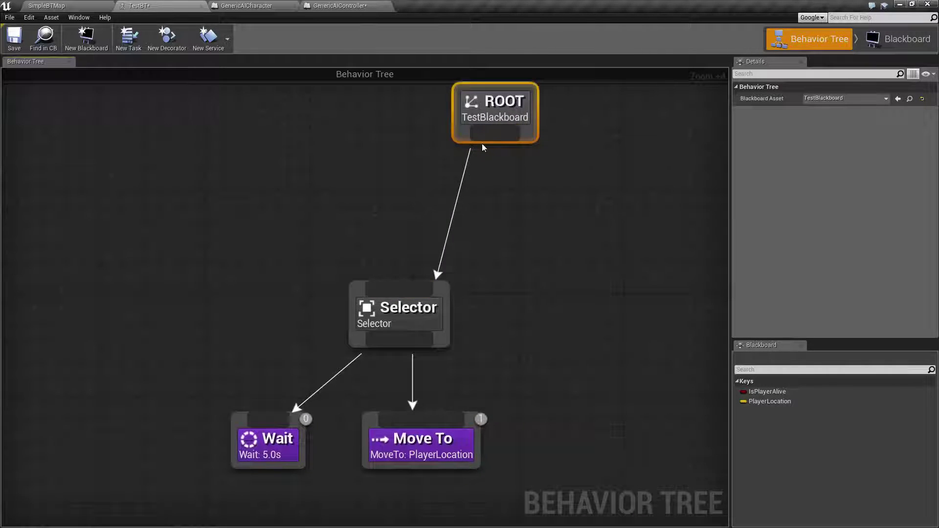
Step: Insert a new Selector under ROOT and connect the original Selector as its child
left_click_drag(482, 144, 468, 194)
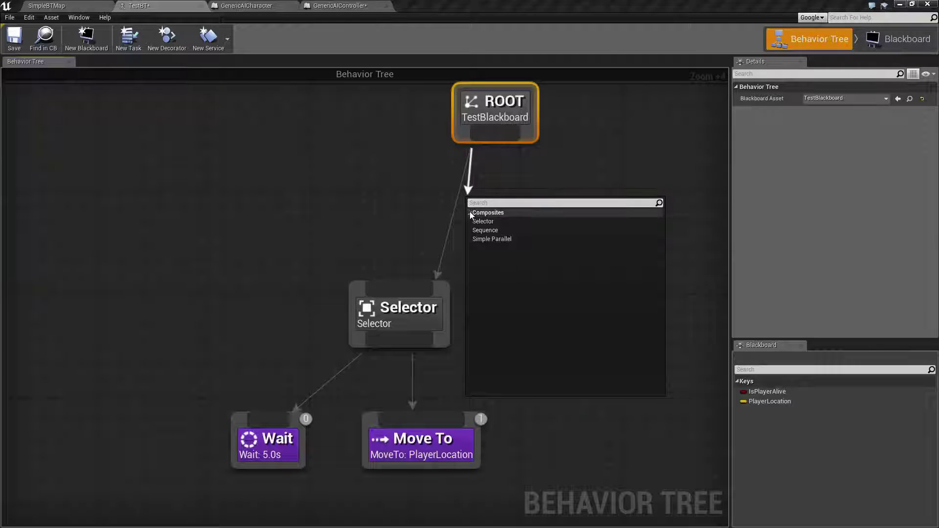
left_click(483, 221)
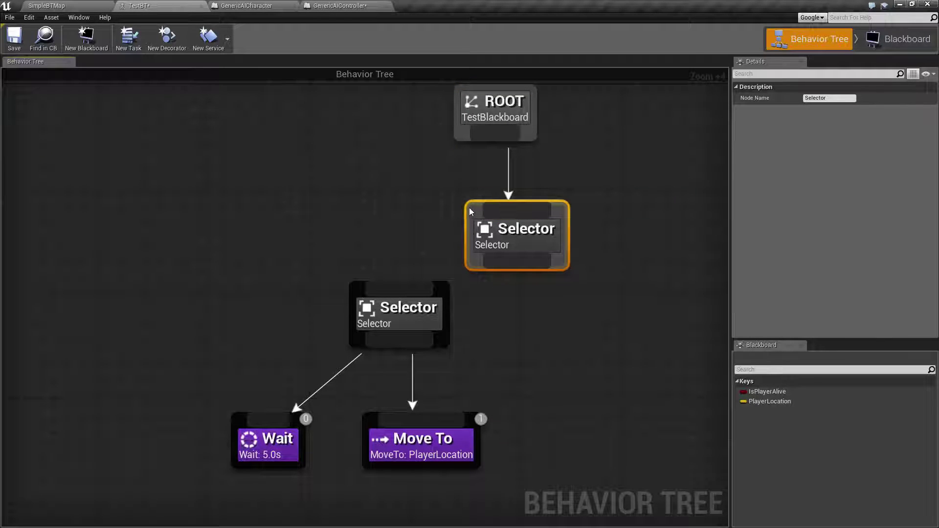
left_click_drag(517, 262, 400, 288)
Step: Add a second child Selector under the new parent Selector and align it level with the original one
right_click_drag(568, 296, 468, 253)
left_click_drag(406, 196, 468, 261)
type("se")
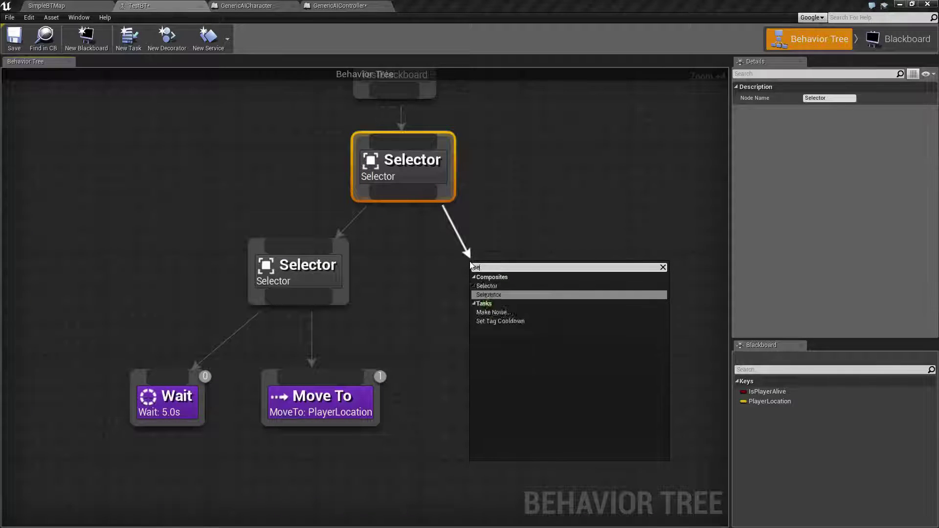
type("lec")
key("Return")
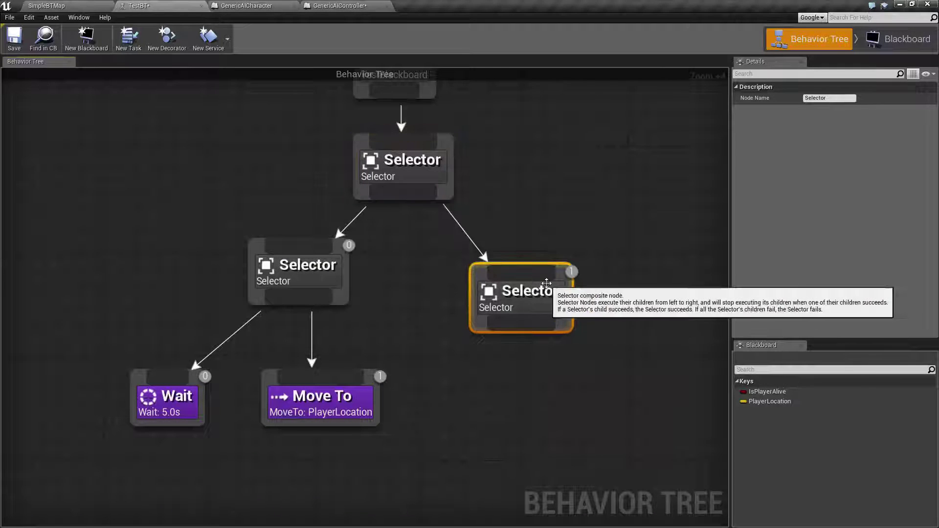
left_click_drag(547, 283, 533, 257)
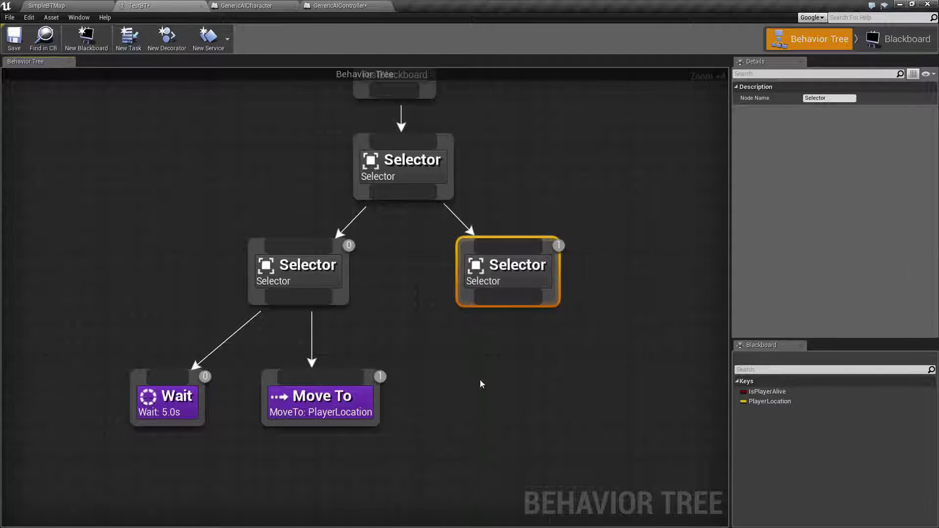
Step: Examine the nested Selectors, comparing the branch holding Wait and Move To with the empty sibling branch
right_click_drag(481, 383, 499, 422)
left_click_drag(296, 165, 519, 225)
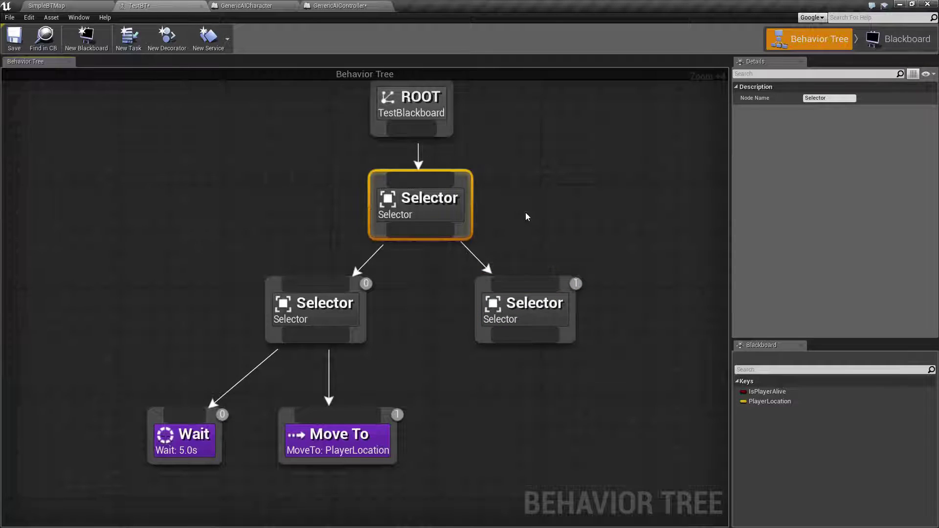
right_click_drag(527, 216, 553, 177)
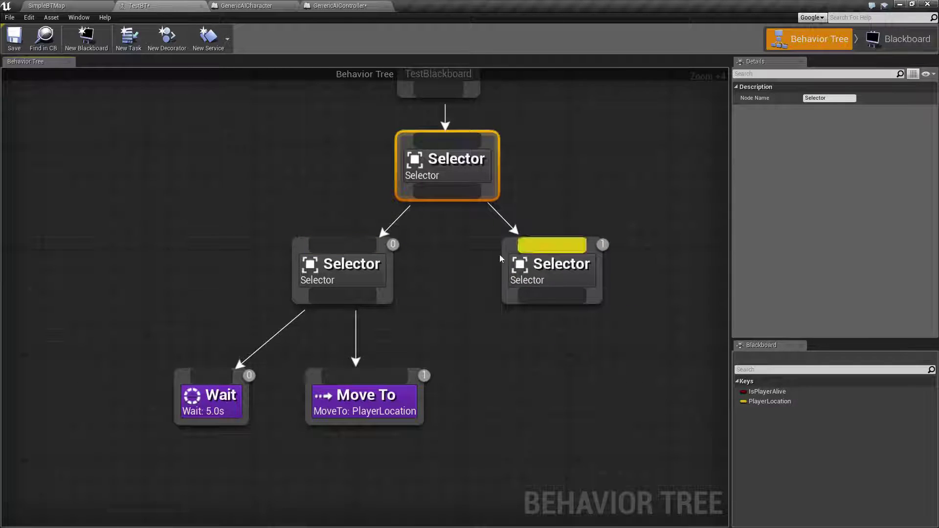
left_click_drag(156, 214, 415, 442)
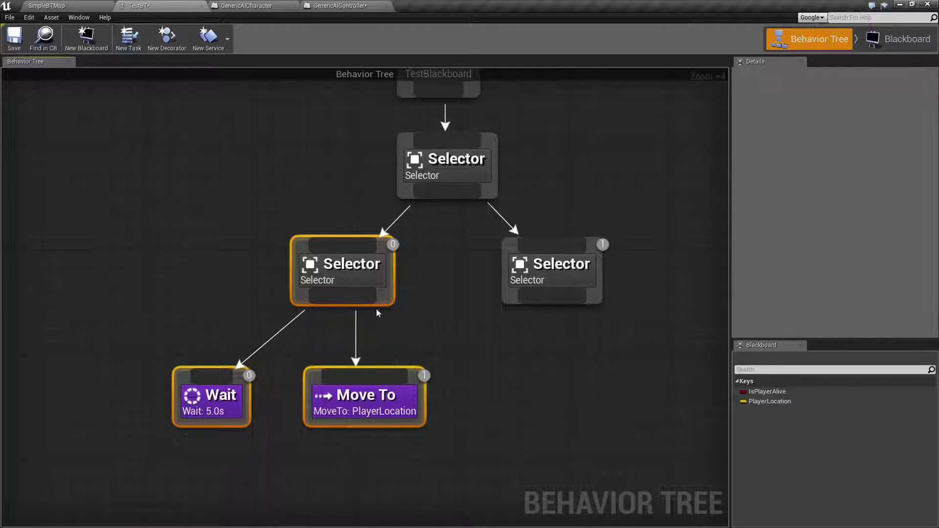
left_click(473, 296)
left_click(550, 274)
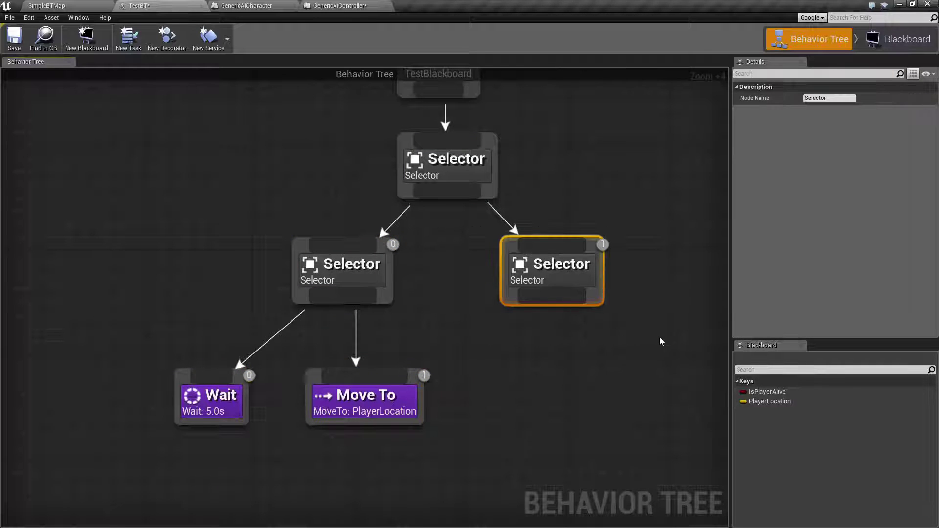
left_click_drag(189, 215, 375, 432)
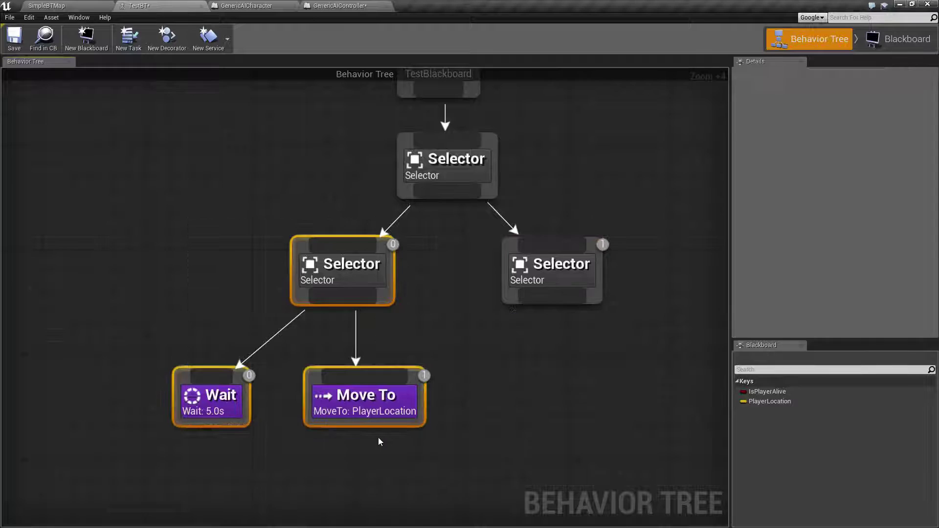
left_click(460, 269)
left_click_drag(484, 208, 615, 330)
left_click(499, 347)
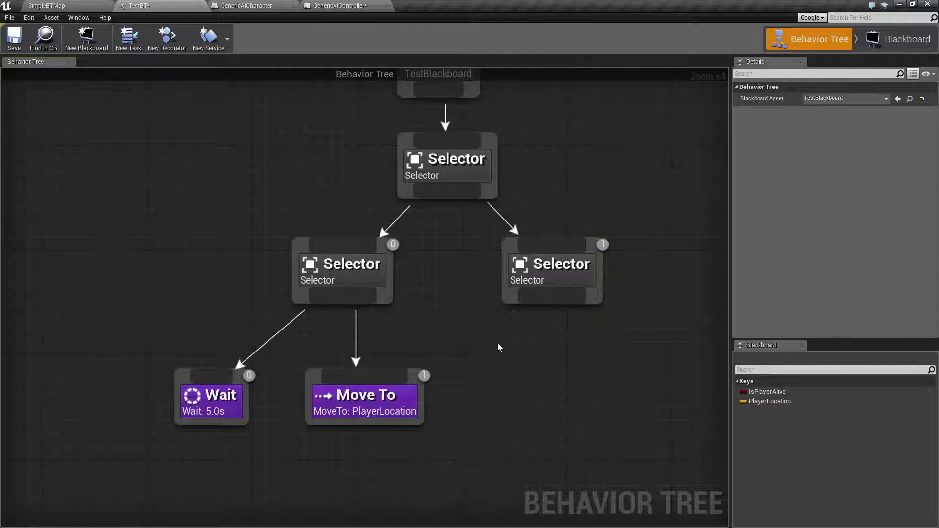
left_click_drag(133, 238, 374, 427)
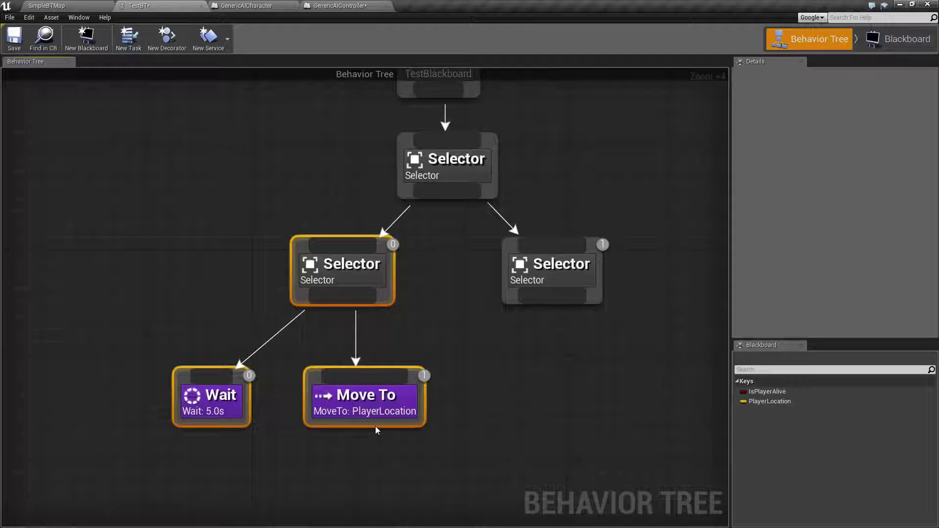
left_click(438, 338)
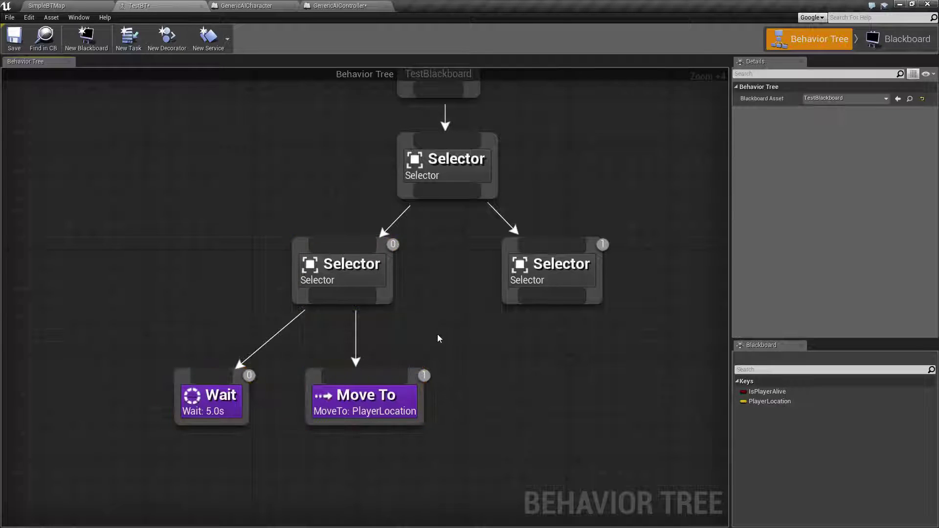
left_click_drag(292, 347, 440, 446)
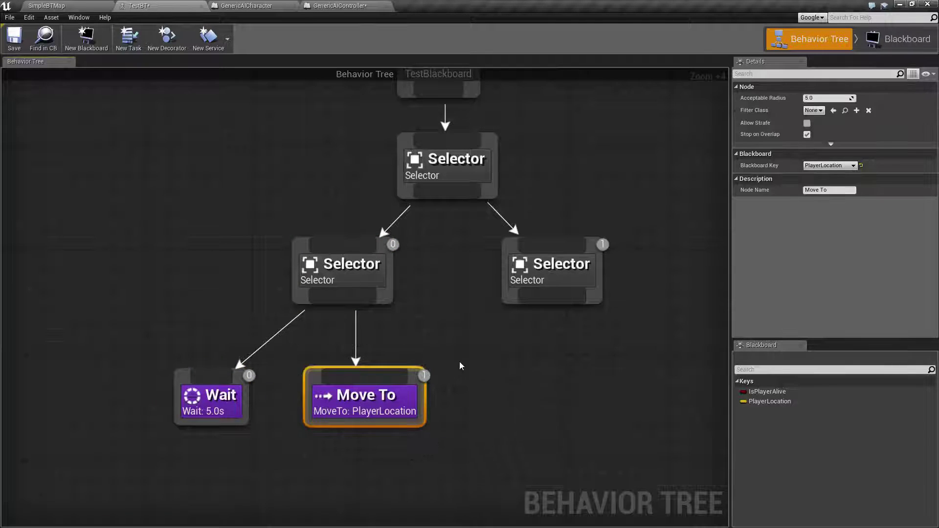
Step: Delete the empty child Selector and the parent Selector, and reconnect the original Selector to ROOT
left_click(477, 316)
left_click_drag(482, 247, 562, 318)
key("Delete")
left_click(421, 191)
key("Delete")
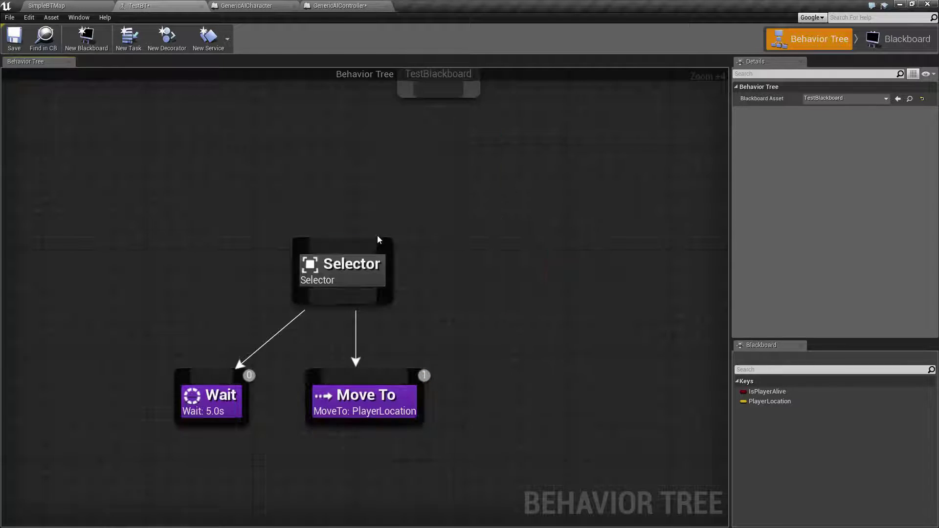
left_click_drag(361, 245, 450, 89)
right_click_drag(262, 195, 335, 142)
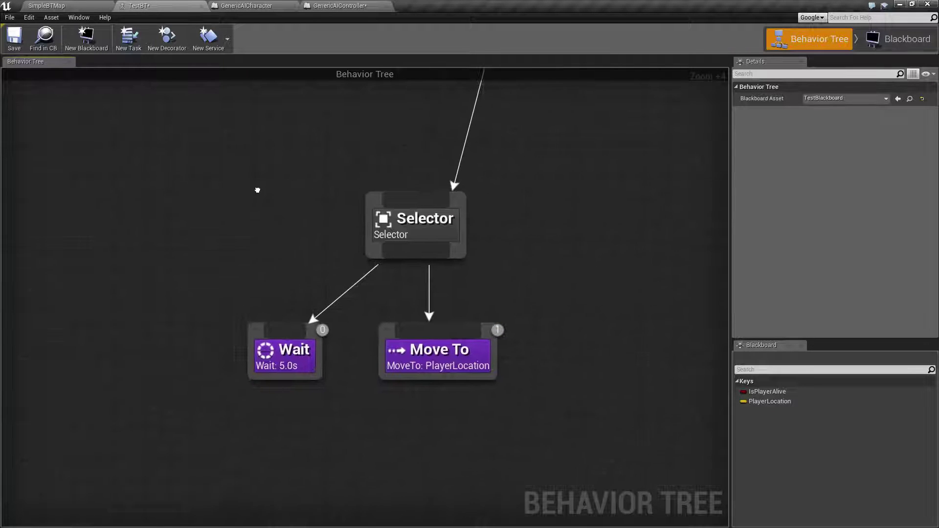
Step: Save the TestBT behavior tree and start playing the SimpleBTMap level
left_click(15, 42)
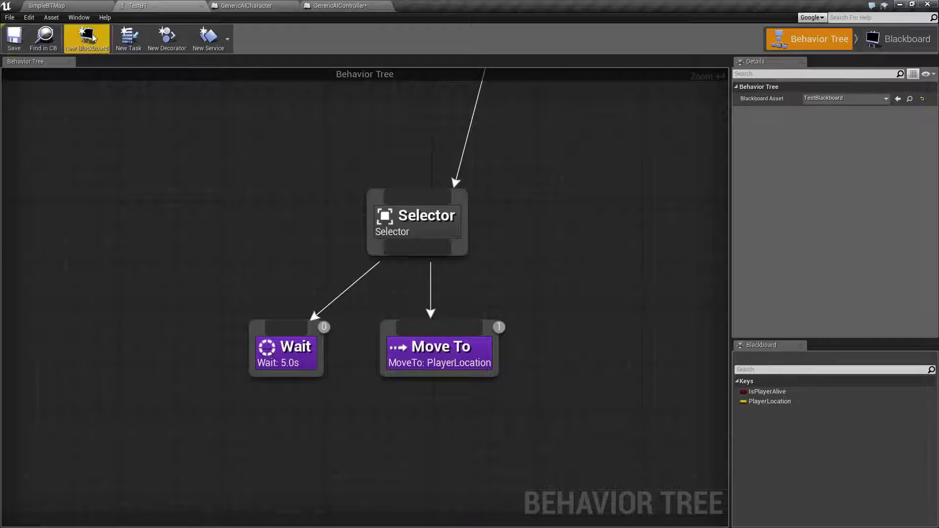
left_click(46, 6)
left_click(481, 41)
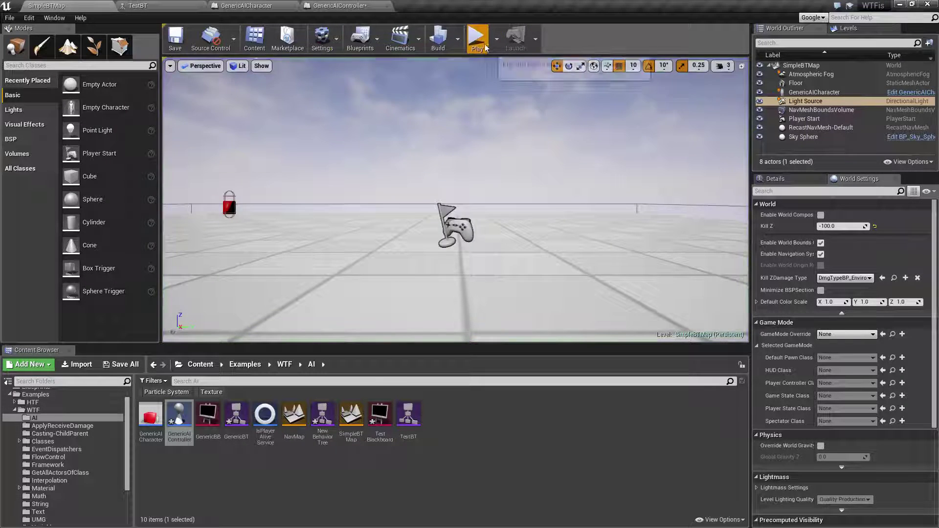
Step: Watch the running TestBT behavior tree, checking which branch from ROOT through the Selector is active
left_click(138, 5)
right_click_drag(277, 233, 227, 246)
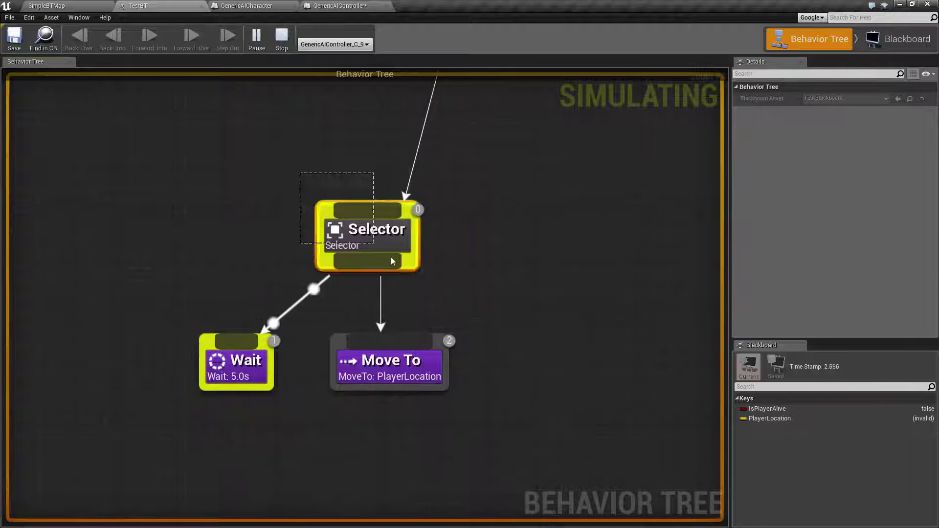
left_click(261, 372)
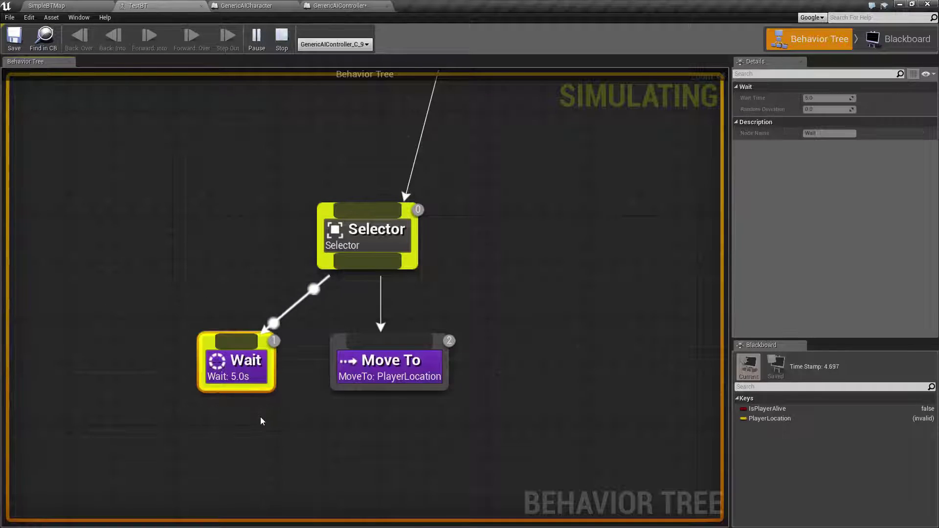
scroll(216, 296, "down", 1)
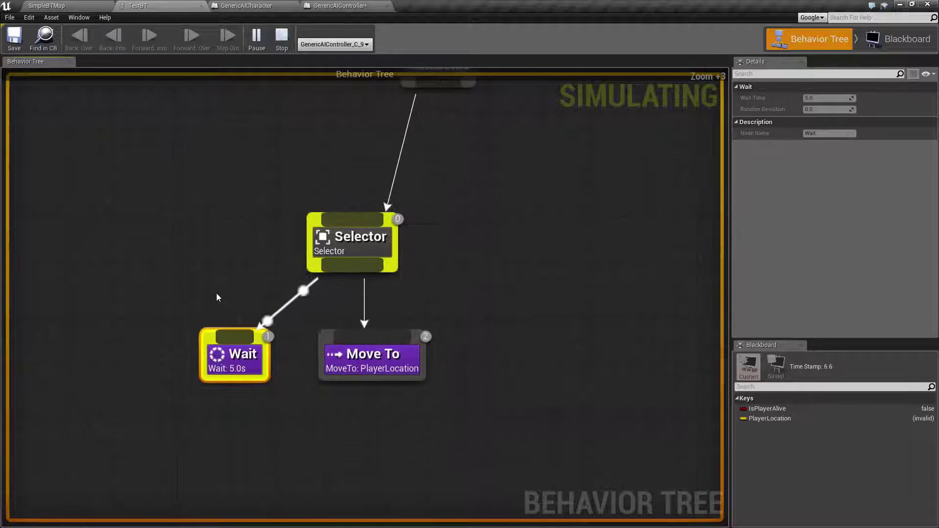
right_click_drag(216, 293, 294, 361)
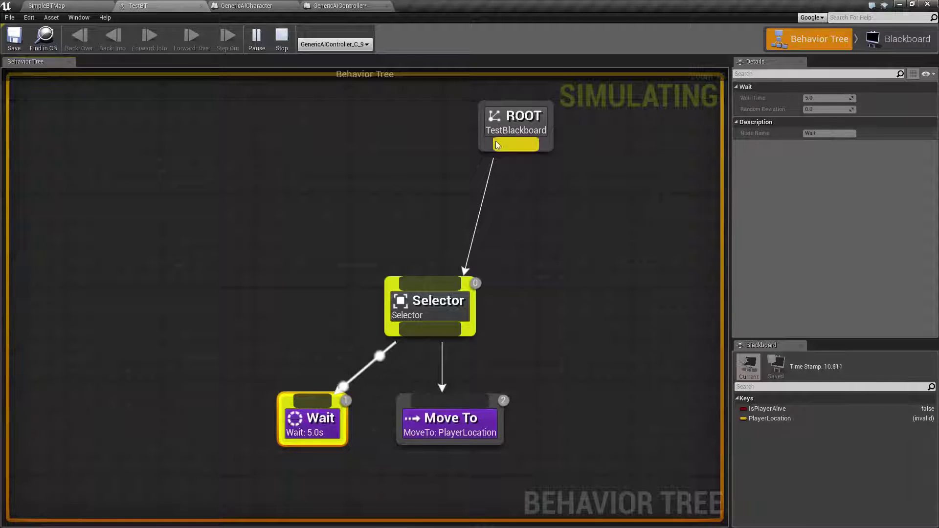
Step: Check the Wait task under the Selector in the running tree, and stop the simulation
left_click_drag(241, 367, 338, 463)
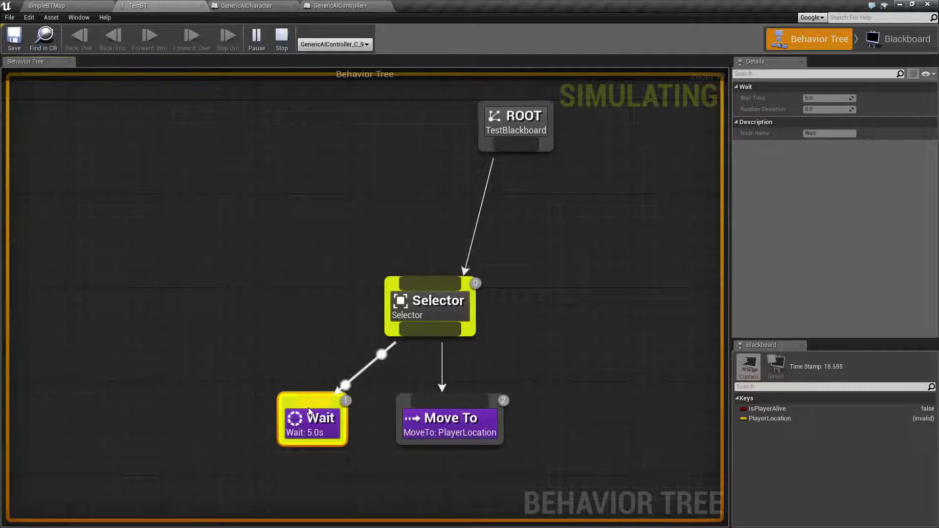
left_click(282, 37)
left_click(420, 402)
left_click(541, 451)
Step: Reorder the Selector's children by placing Move To to the left of Wait, and save TestBT
right_click_drag(563, 405, 557, 358)
left_click_drag(279, 361, 524, 362)
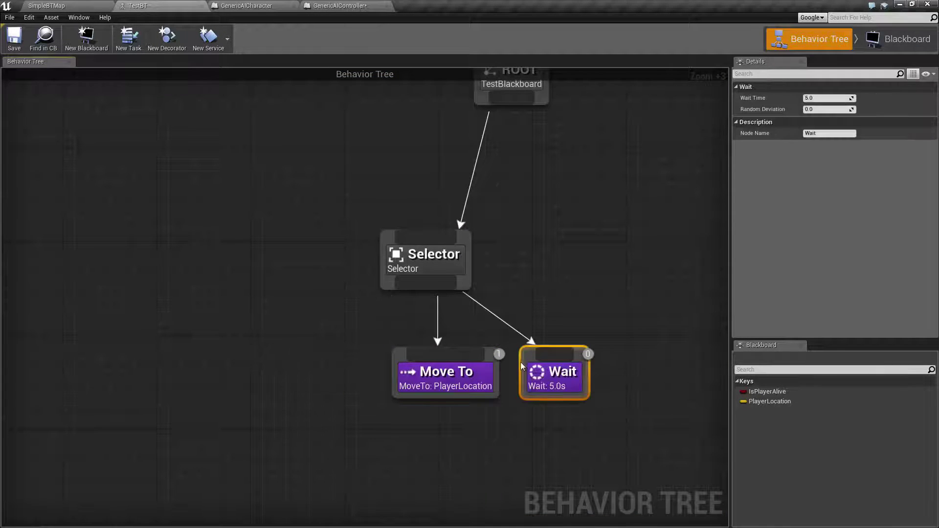
left_click_drag(403, 365, 286, 360)
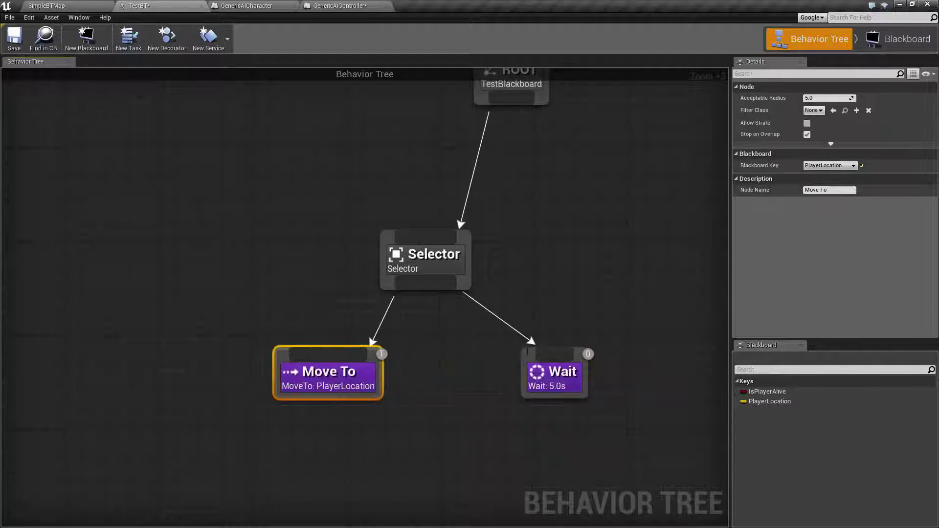
left_click_drag(527, 351, 445, 356)
mouse_move(383, 361)
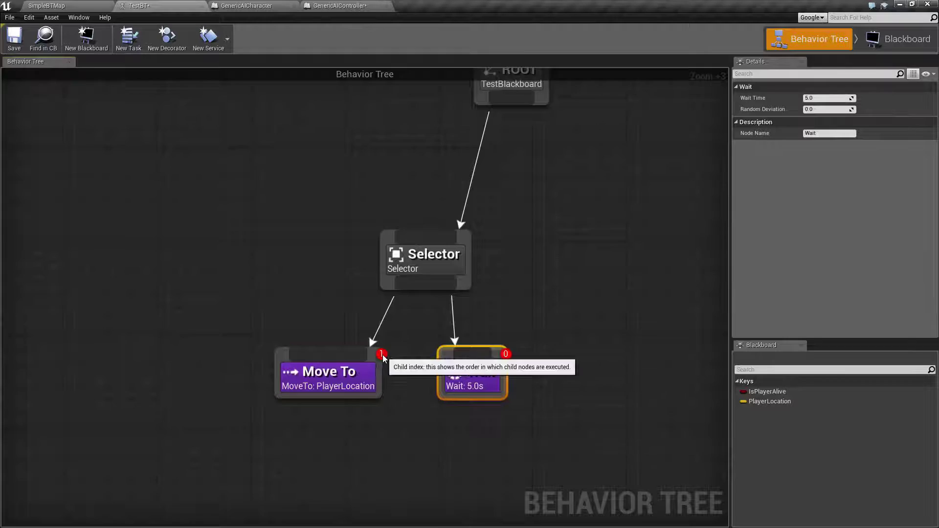
left_click(19, 47)
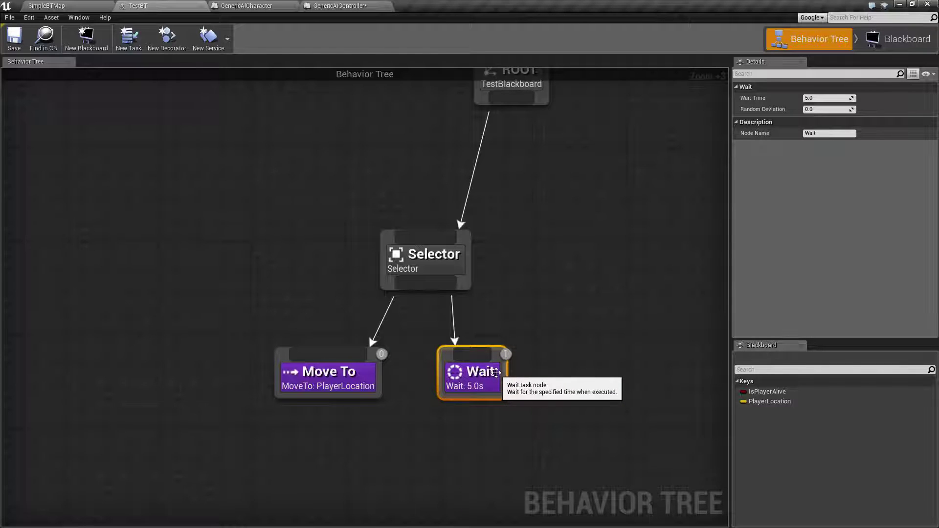
Step: Examine the execution order of the Selector's Move To and Wait children
left_click_drag(256, 321, 474, 439)
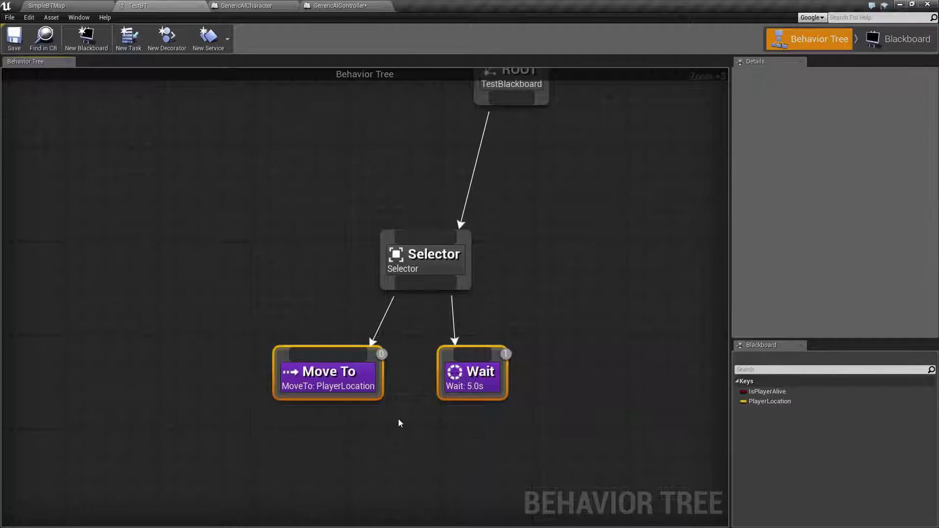
left_click(400, 423)
left_click(323, 379)
left_click(310, 284)
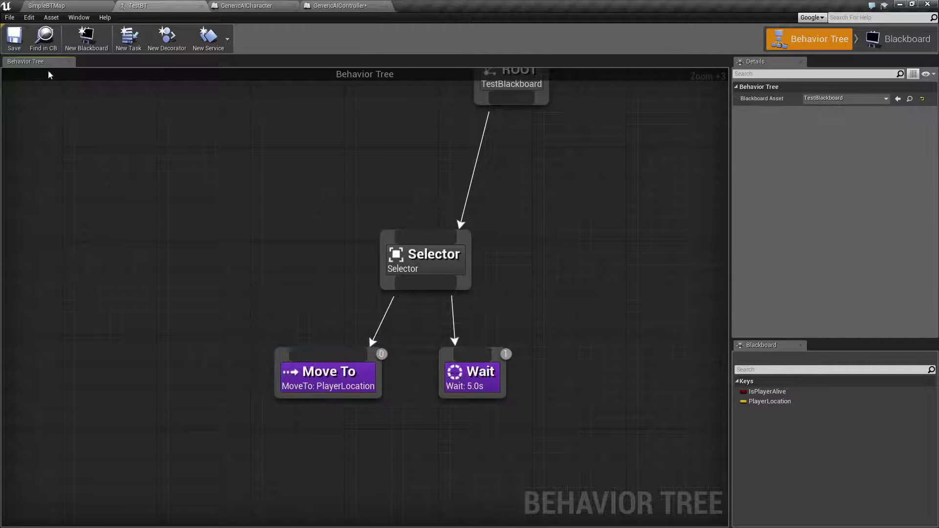
Step: Play the SimpleBTMap level, watch whether Move To or Wait is active in TestBT, and stop the simulation
left_click(57, 6)
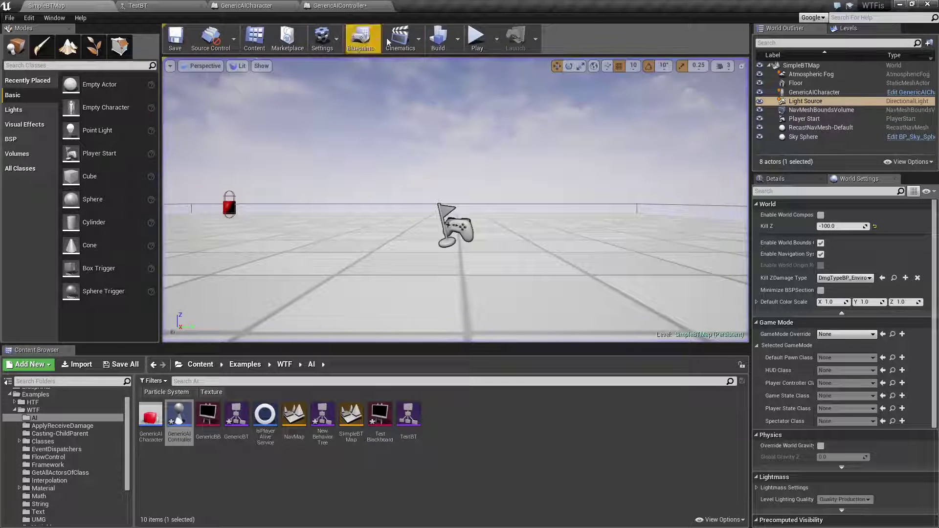
left_click(474, 41)
left_click(176, 6)
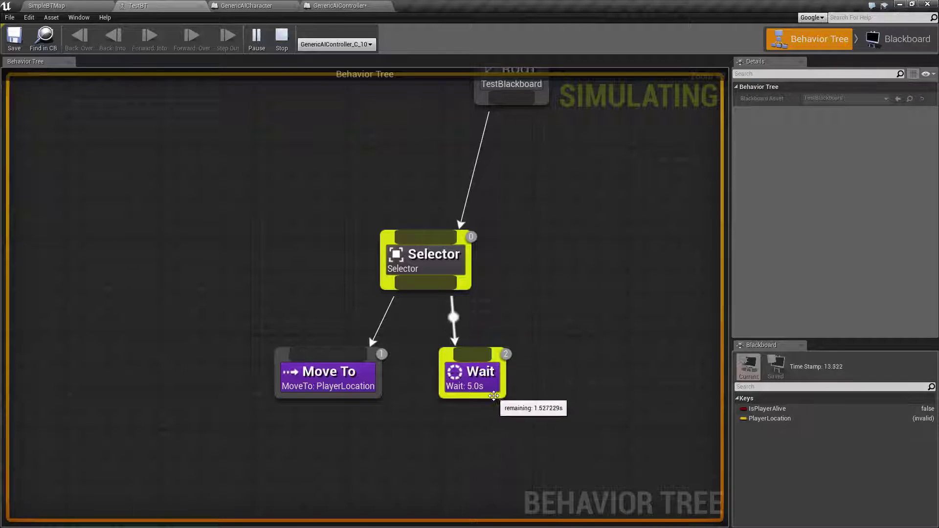
left_click(333, 377)
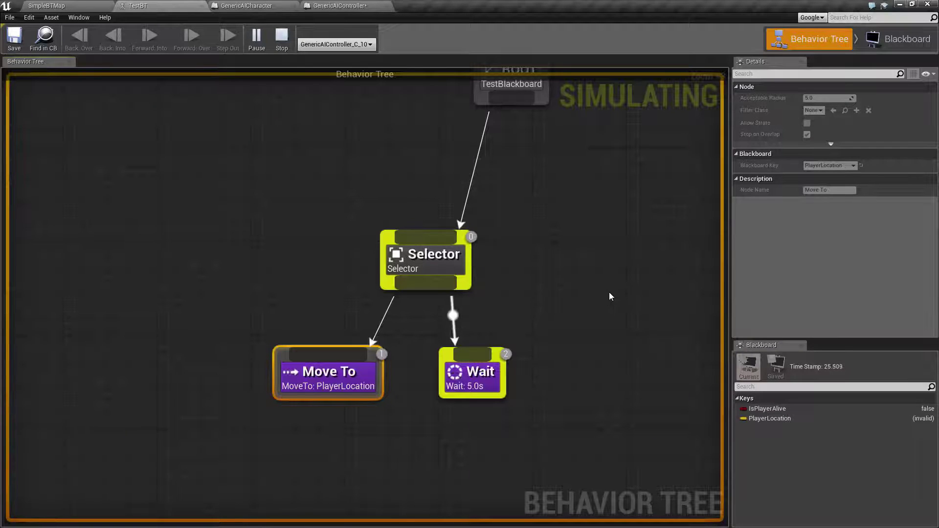
left_click(282, 39)
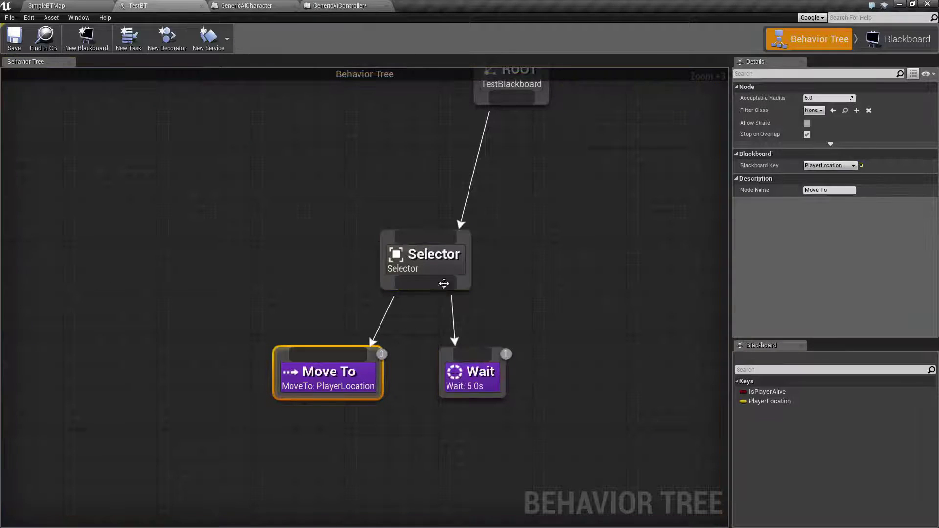
Step: Add the Is Player Alive Service to the Selector and move the Move To and Wait nodes down below it
left_click(426, 253)
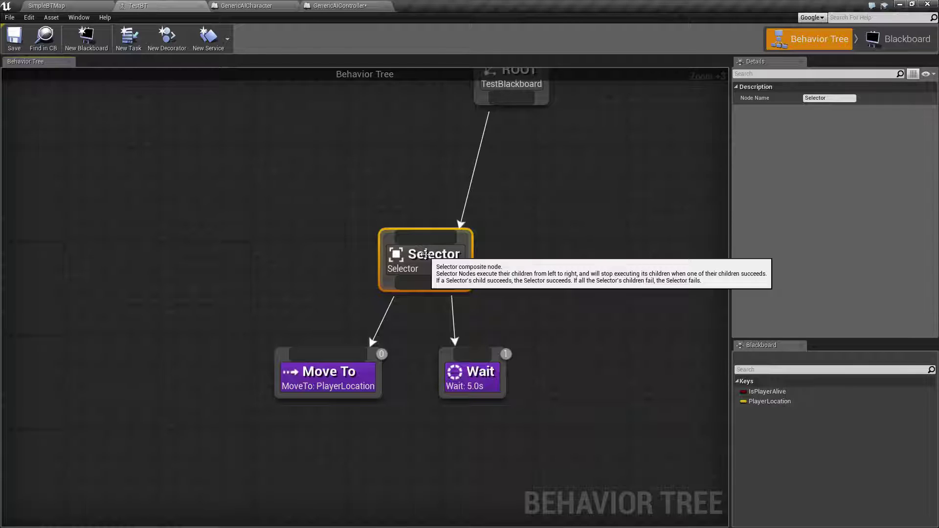
scroll(554, 285, "up", 1)
scroll(425, 268, "down", 1)
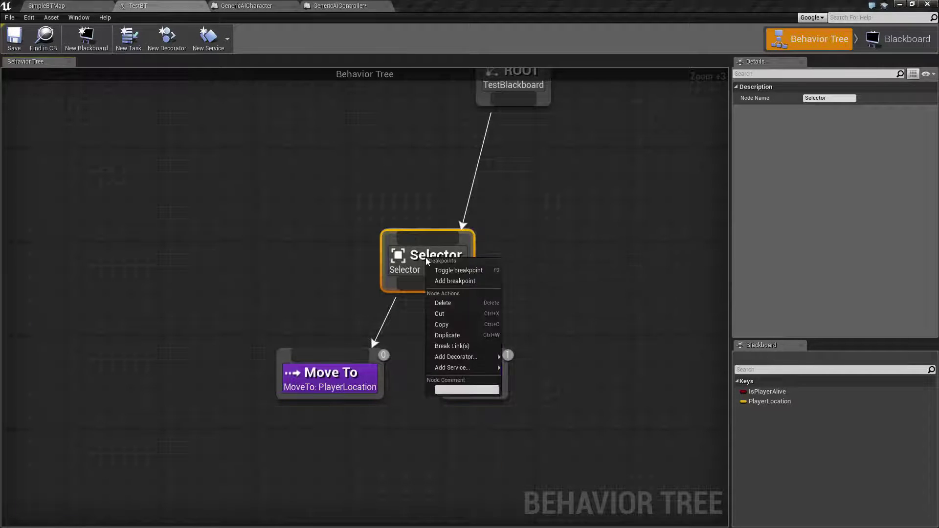
mouse_move(480, 367)
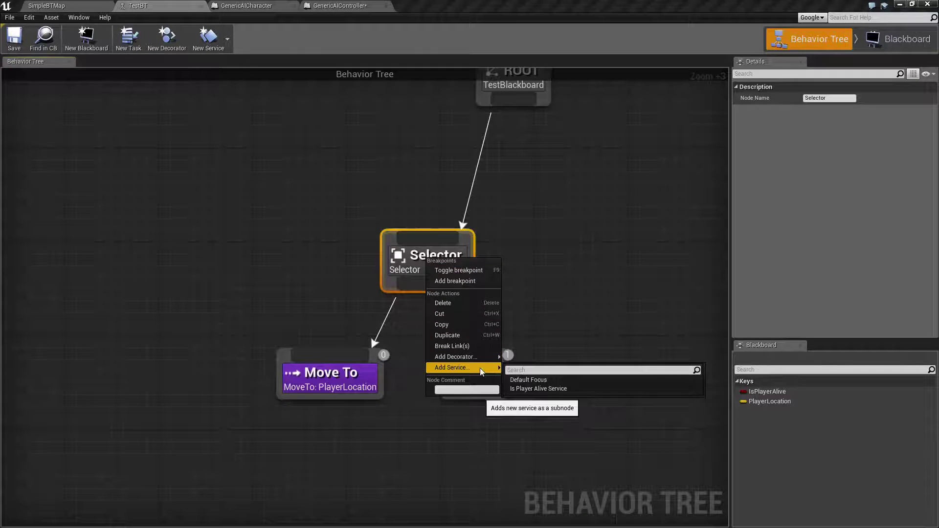
left_click(538, 389)
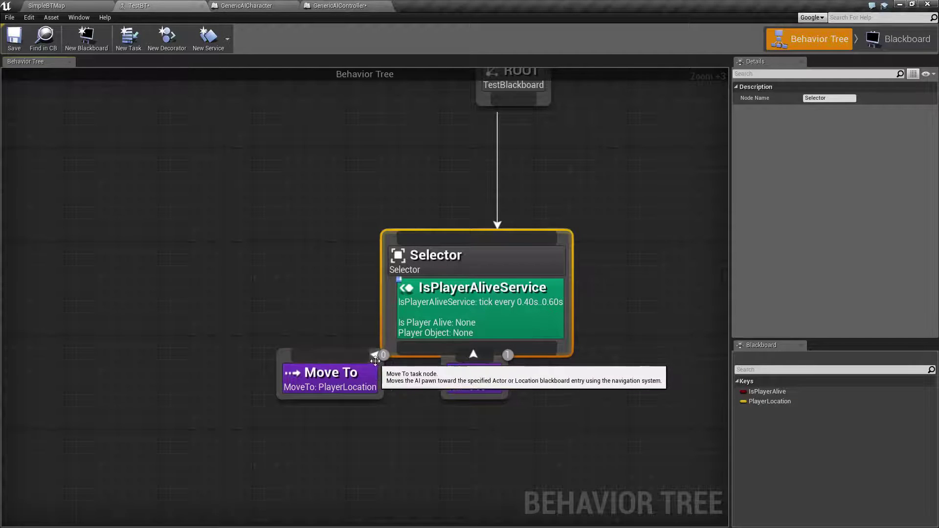
left_click_drag(375, 361, 378, 415)
left_click_drag(509, 357, 522, 416)
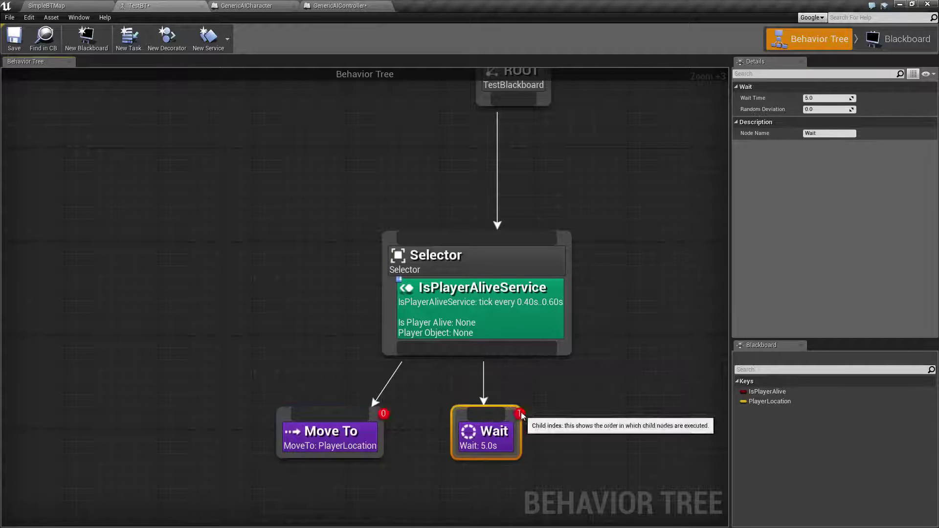
Step: Set the Player Object key of IsPlayerAliveService to PlayerLocation
right_click_drag(336, 400, 311, 316)
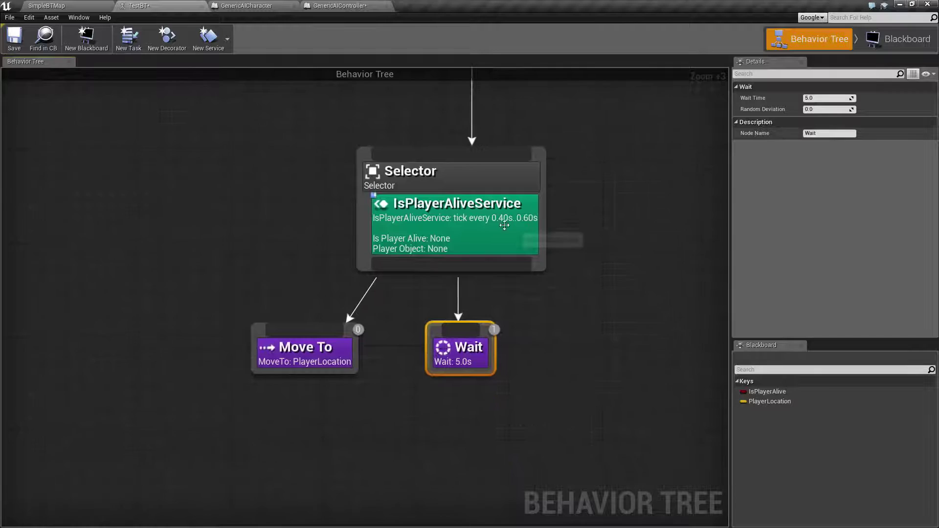
left_click(511, 227)
left_click(830, 111)
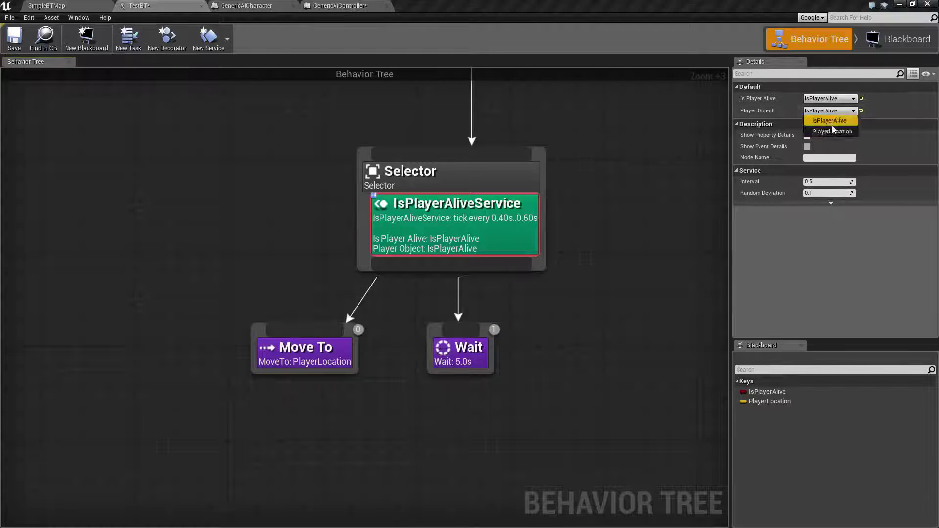
left_click(824, 134)
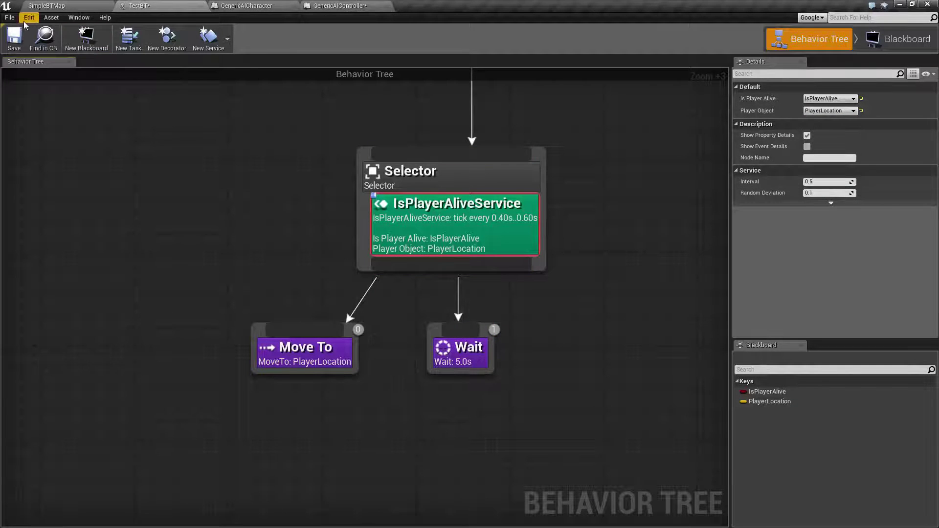
Step: Save the TestBT behavior tree and play the SimpleBTMap level with the new service
left_click(14, 37)
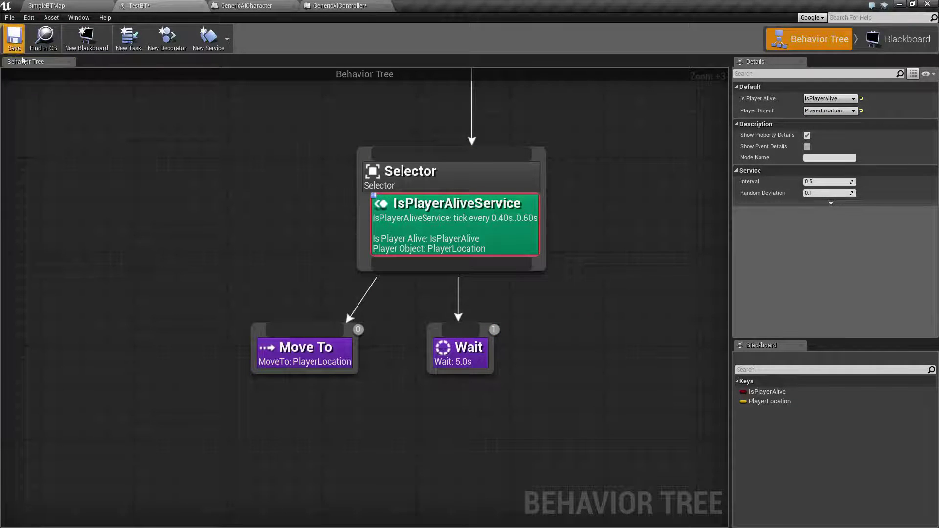
left_click(52, 5)
left_click(476, 45)
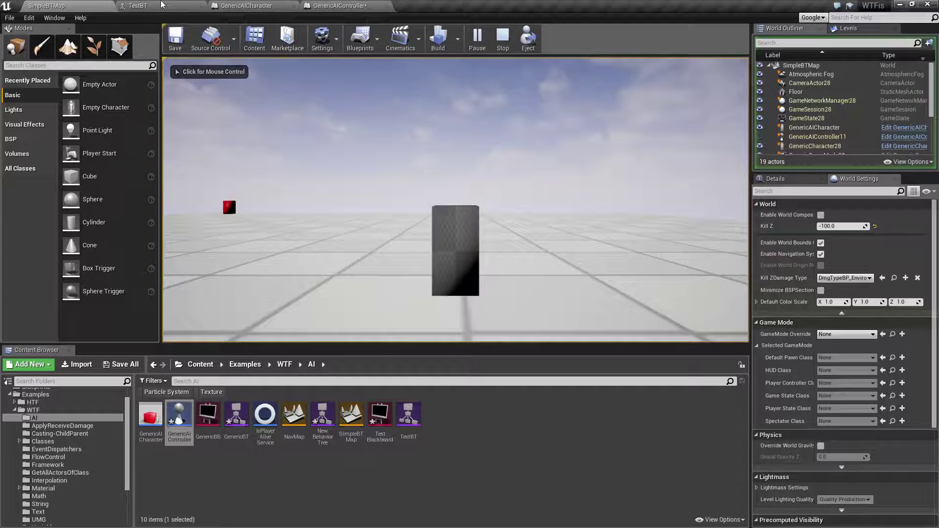
Step: Watch the running TestBT tree, comparing the Move To and Wait branches and checking the IsPlayerAliveService
left_click(147, 5)
right_click_drag(305, 227, 265, 226)
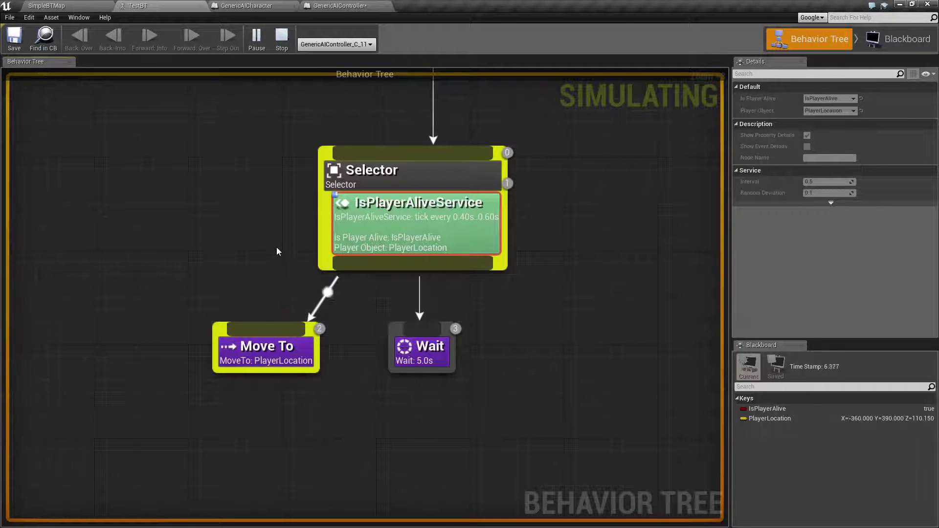
left_click_drag(163, 303, 318, 402)
left_click(355, 380)
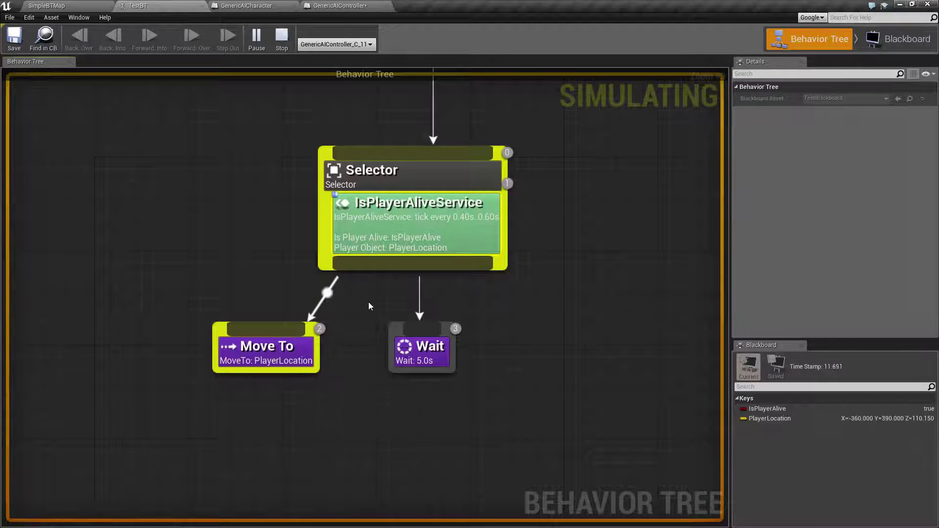
left_click_drag(383, 300, 487, 392)
left_click(439, 230)
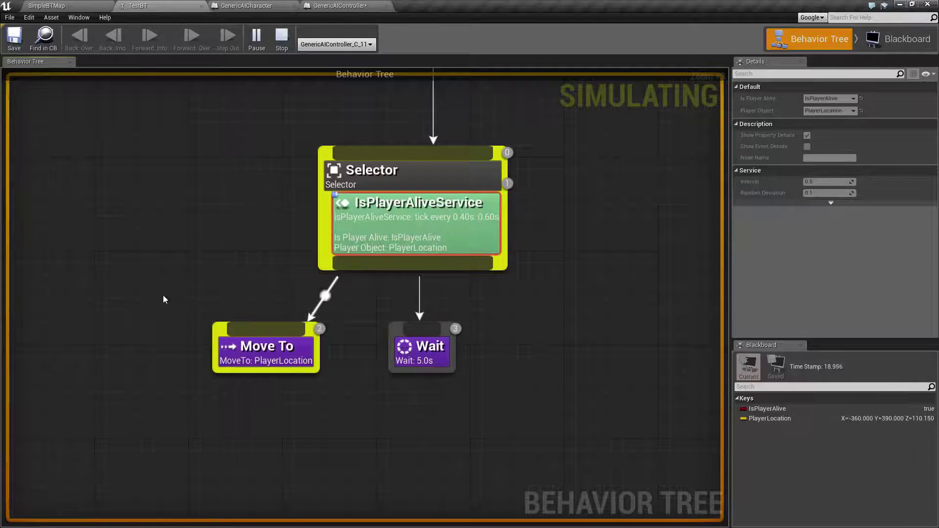
Step: Check where the AI character stands in the level, and inspect the Move To branch in the running TestBT tree
left_click(64, 5)
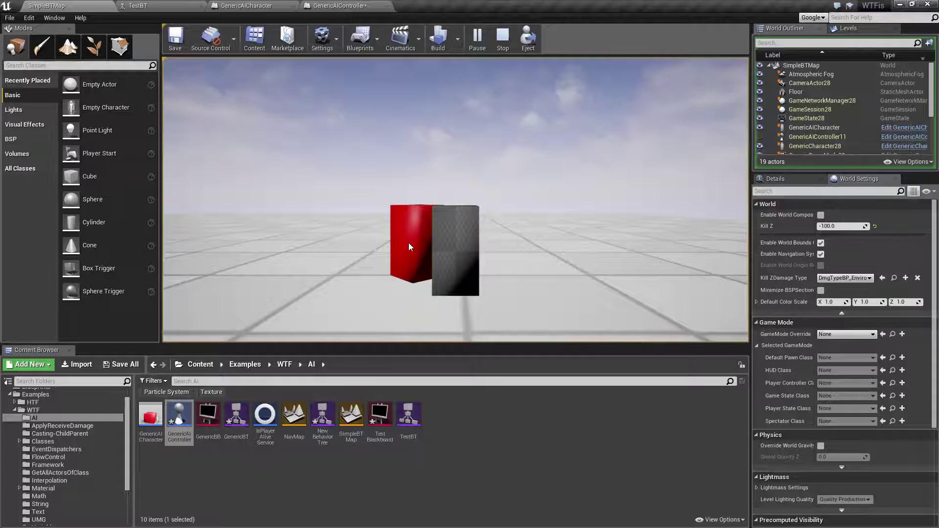
left_click(169, 7)
left_click_drag(190, 313, 342, 406)
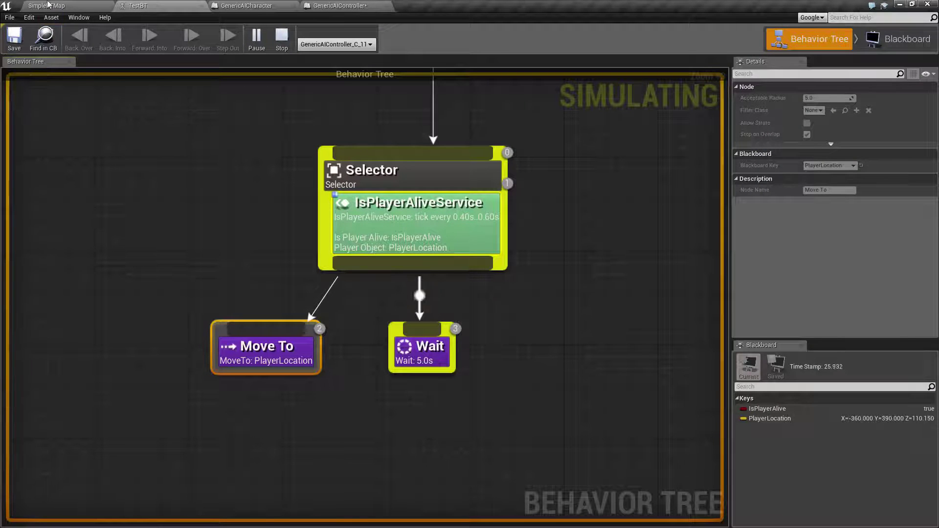
Step: Move the player character away from the AI in the running level and return to the TestBT tree
left_click(64, 5)
left_click(473, 226)
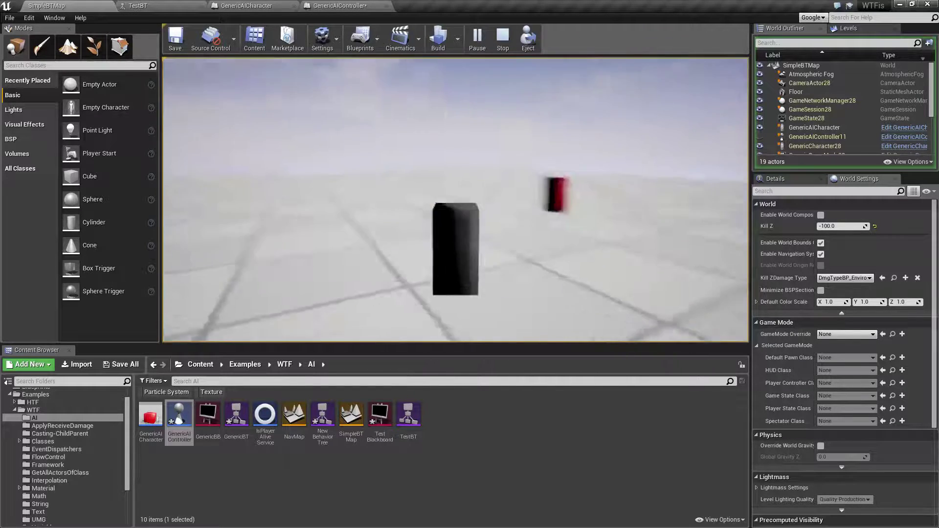
key("shift+F1")
left_click(181, 6)
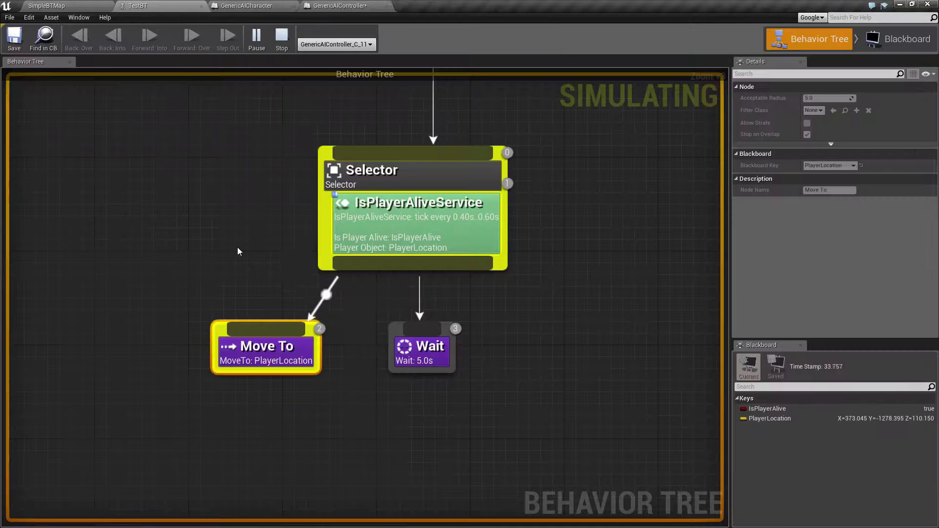
Step: Watch how execution alternates between the Selector's Move To and Wait branches in the running tree
right_click_drag(237, 247, 322, 263)
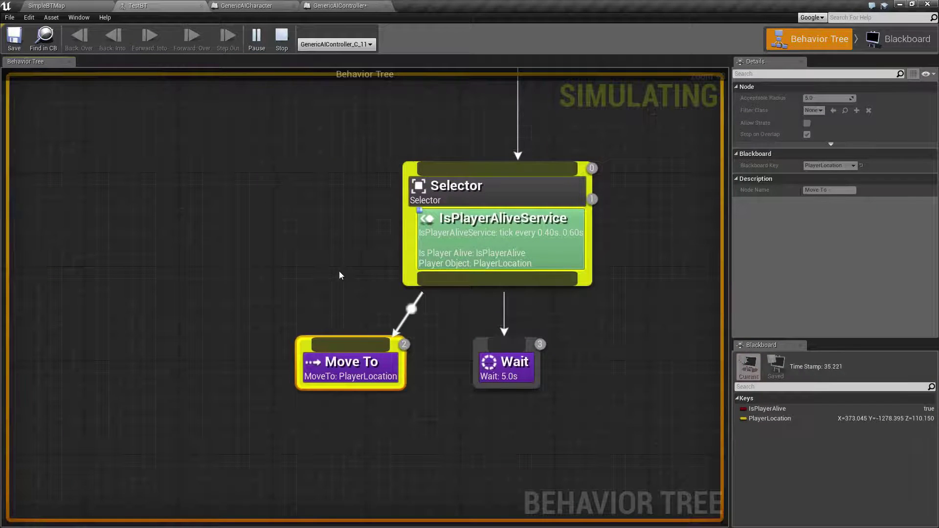
left_click_drag(219, 238, 376, 391)
left_click(431, 426)
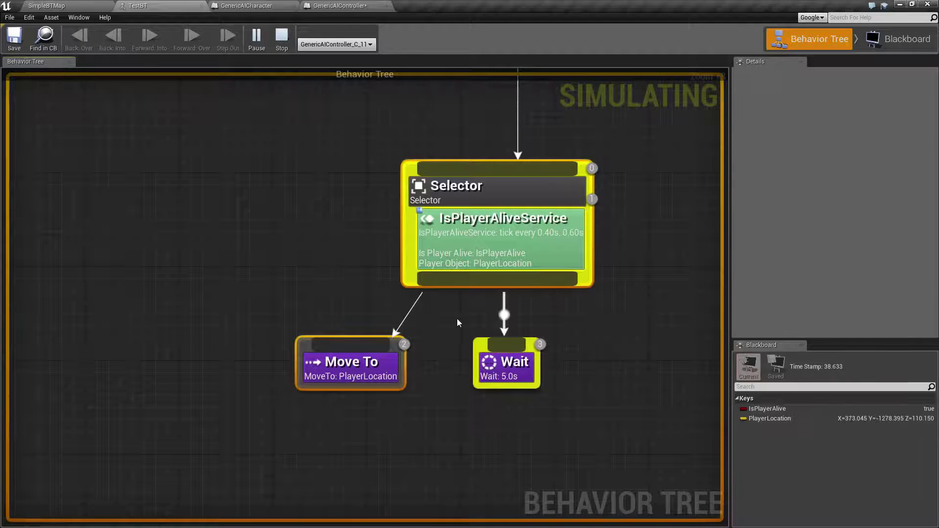
left_click_drag(456, 318, 584, 406)
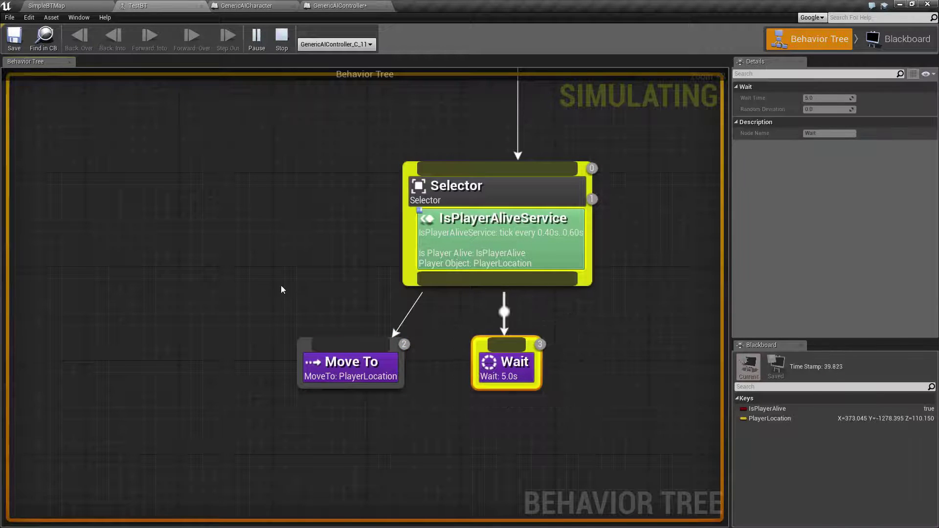
left_click_drag(283, 287, 402, 430)
left_click_drag(266, 291, 400, 449)
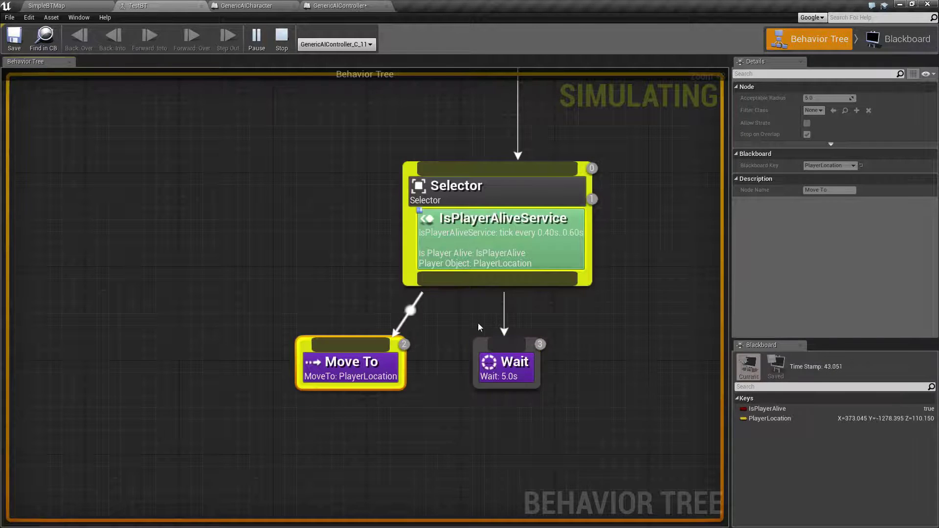
left_click_drag(459, 324, 579, 429)
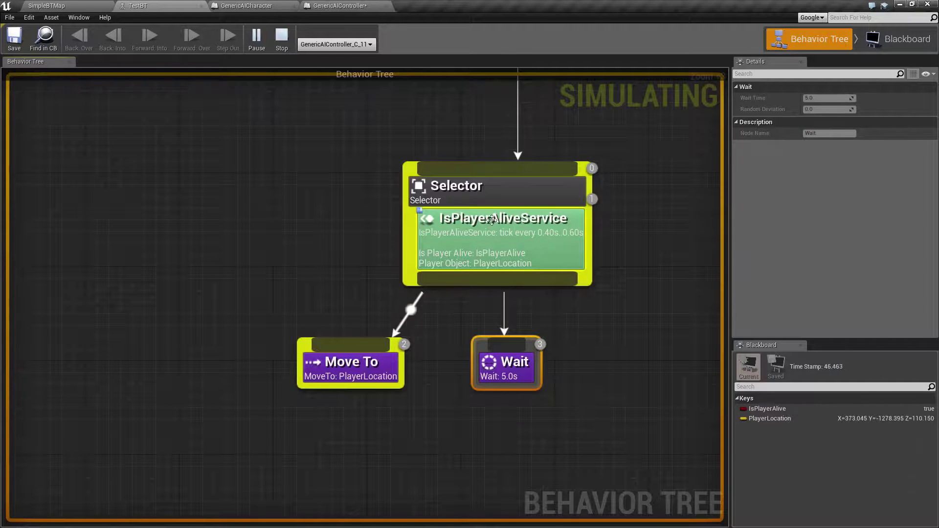
left_click_drag(455, 321, 545, 380)
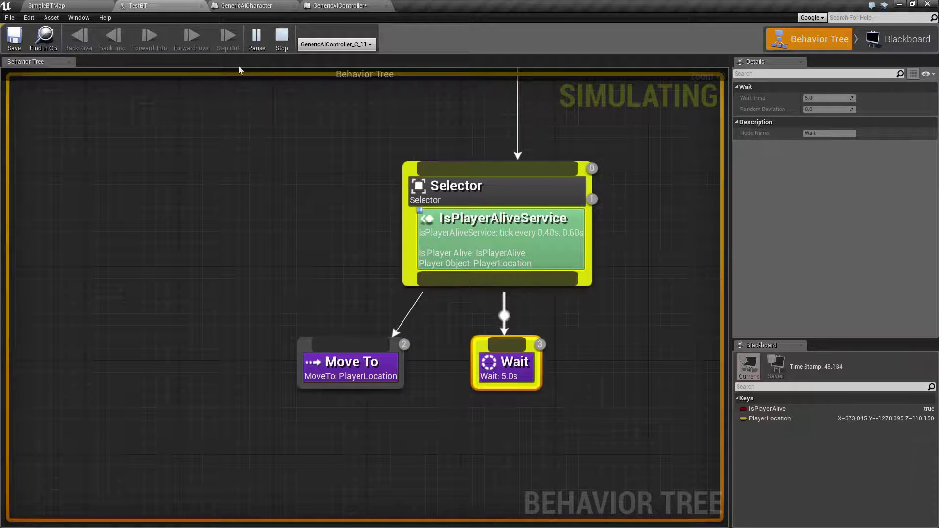
Step: Stop the simulation and return to the SimpleBTMap level editor
left_click(281, 39)
left_click(82, 4)
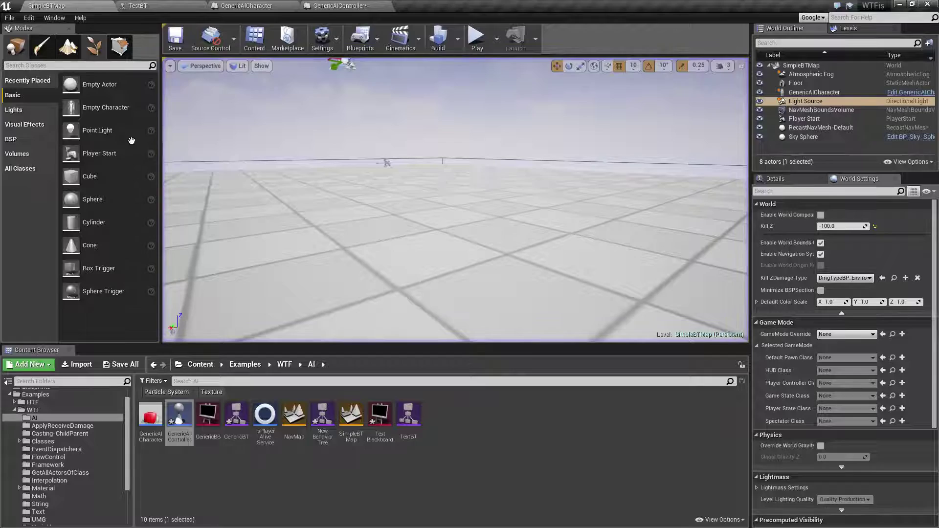
Step: Return to the TestBT behavior tree and inspect the Selector and the settings of its IsPlayerAliveService
left_click(161, 6)
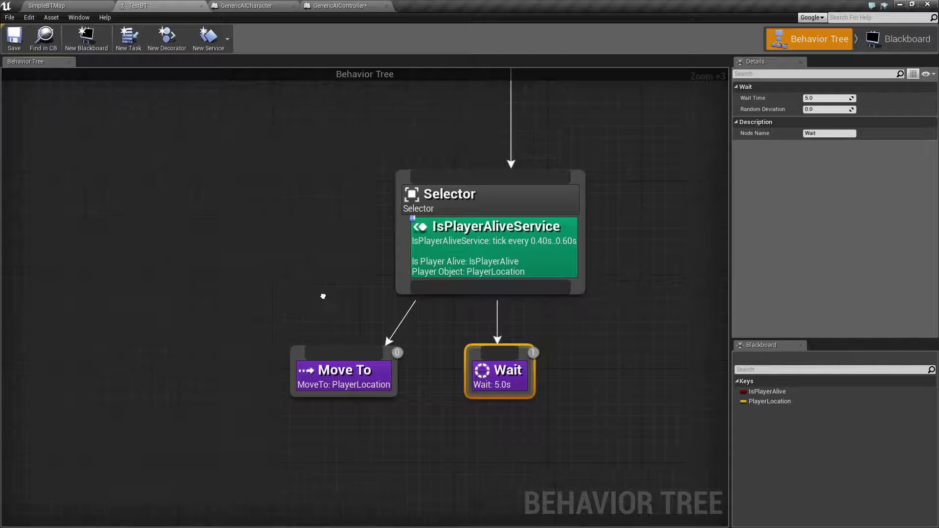
right_click_drag(322, 296, 281, 318)
left_click(444, 219)
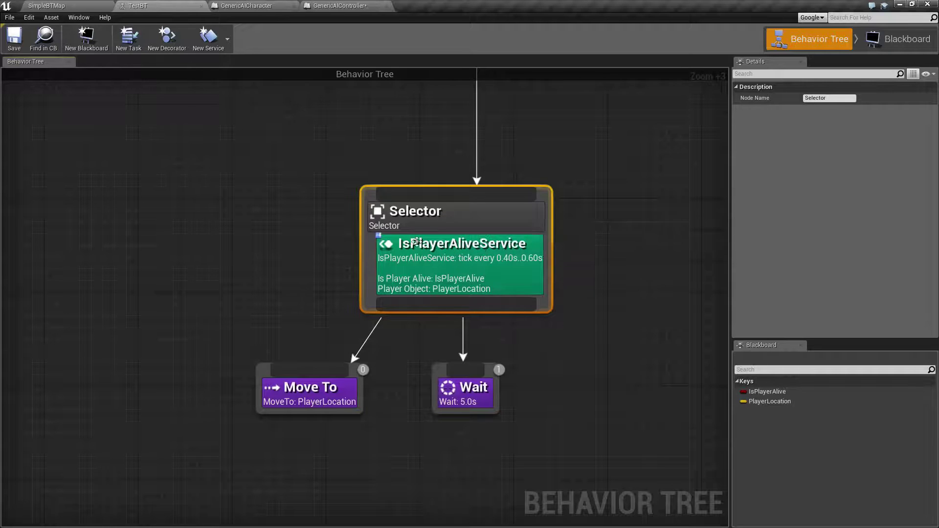
right_click_drag(444, 218, 445, 143)
left_click_drag(235, 254, 366, 376)
left_click(292, 227)
left_click(446, 190)
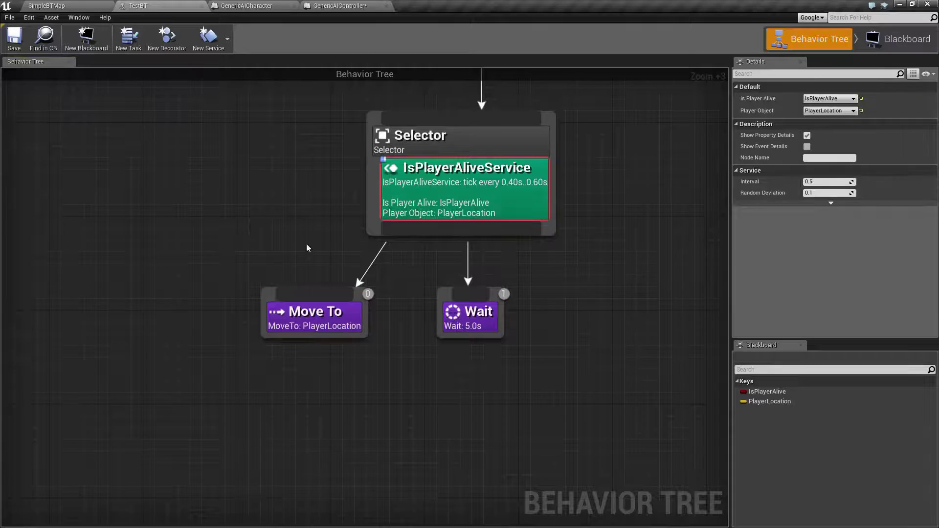
Step: Examine the Move To and Wait tasks under the Selector, one after the other and as a pair
right_click_drag(307, 246, 304, 199)
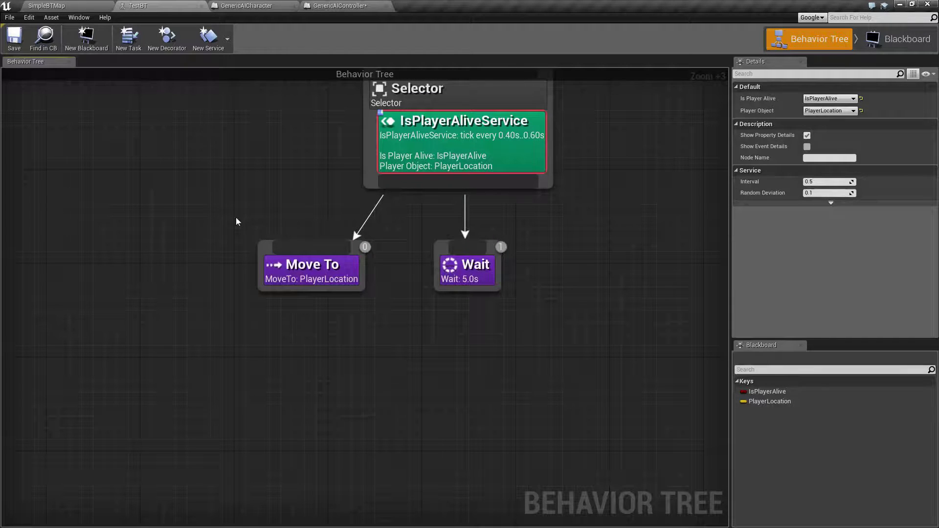
left_click_drag(236, 217, 398, 327)
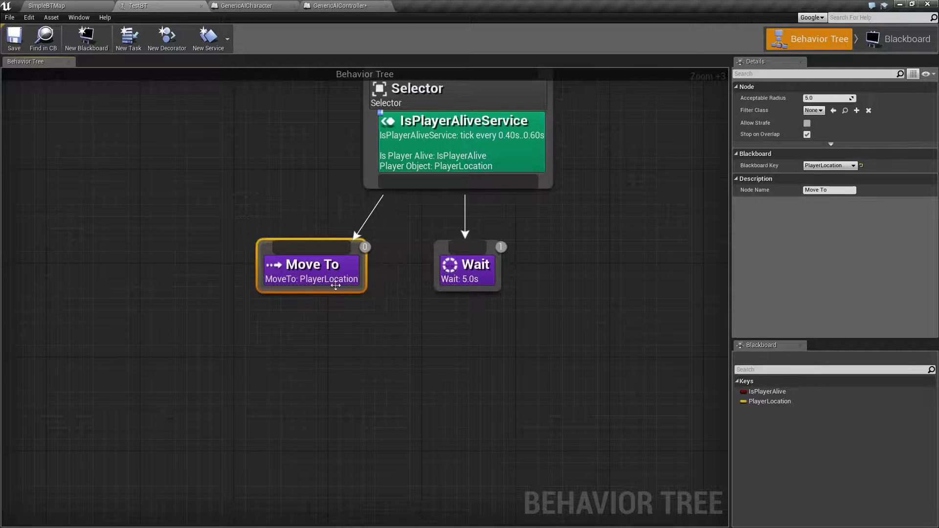
left_click(483, 274)
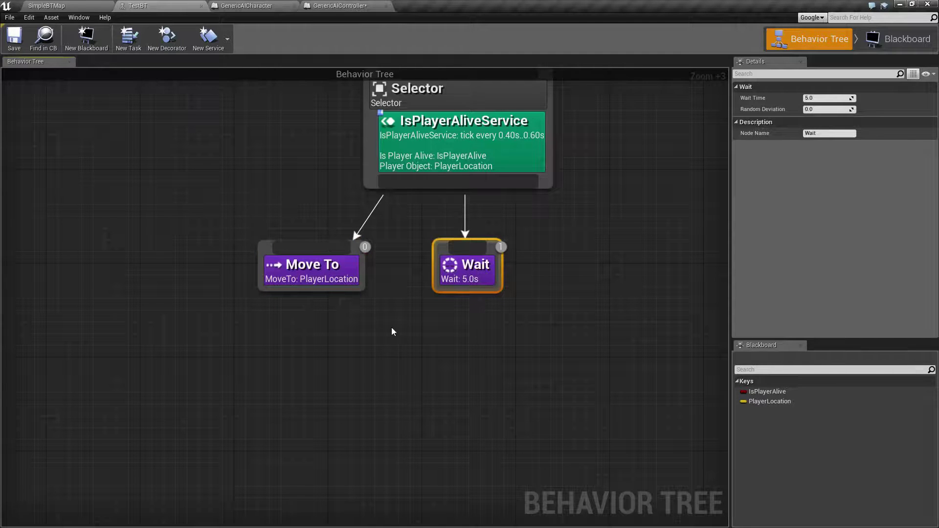
left_click_drag(240, 210, 509, 336)
left_click(506, 337)
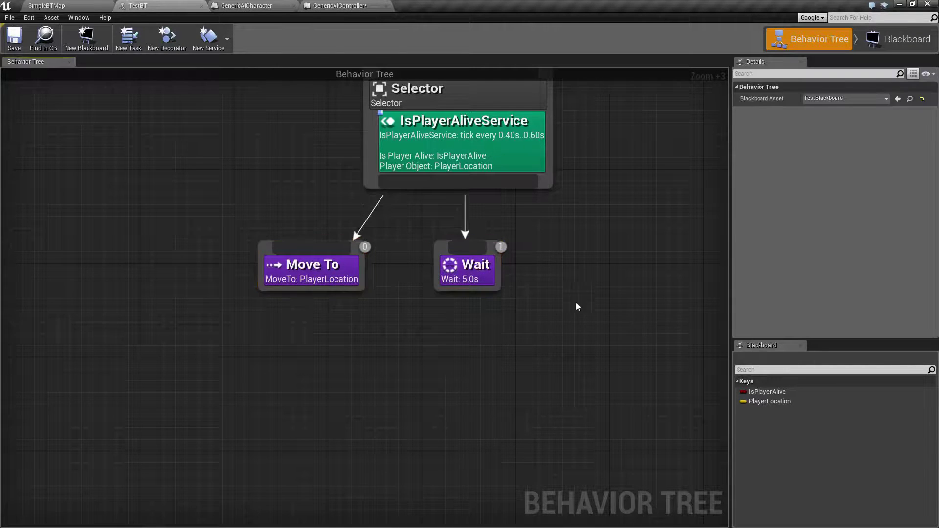
scroll(509, 334, "down", 3)
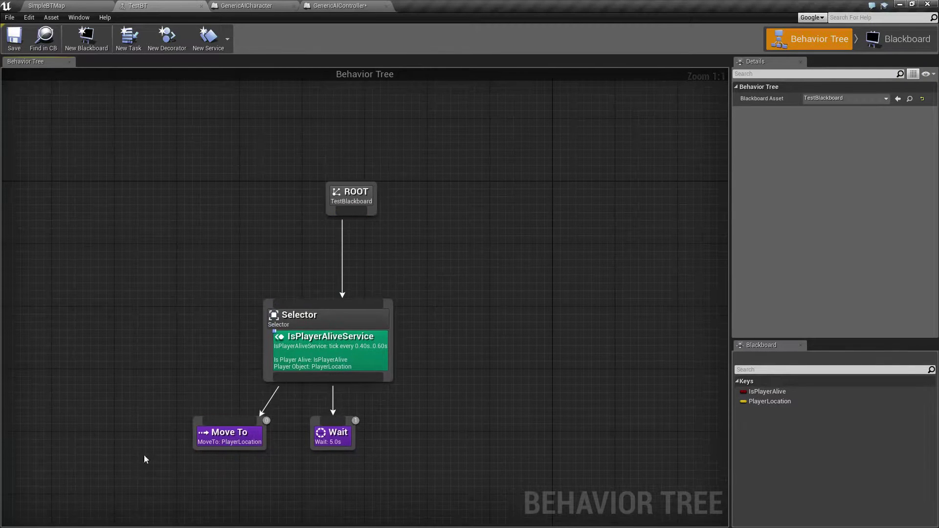
Step: Disconnect Wait from the Selector, set Move To's Blackboard Key to None, and save TestBT
left_click(338, 418, "alt")
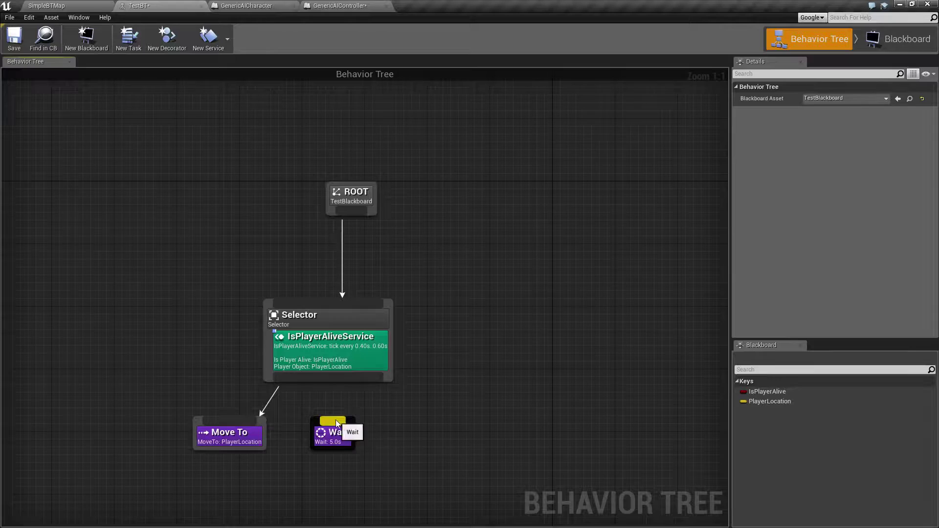
left_click(230, 433)
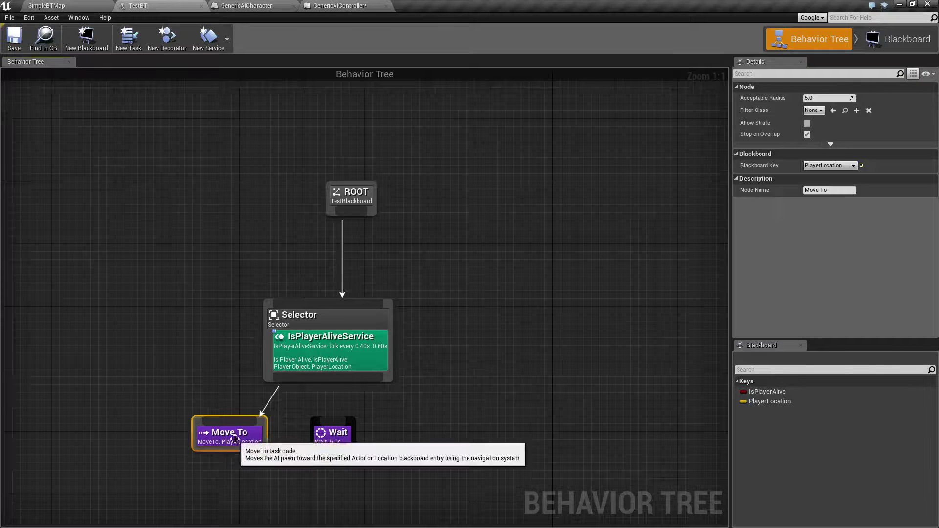
left_click(830, 165)
left_click(852, 189)
left_click(25, 36)
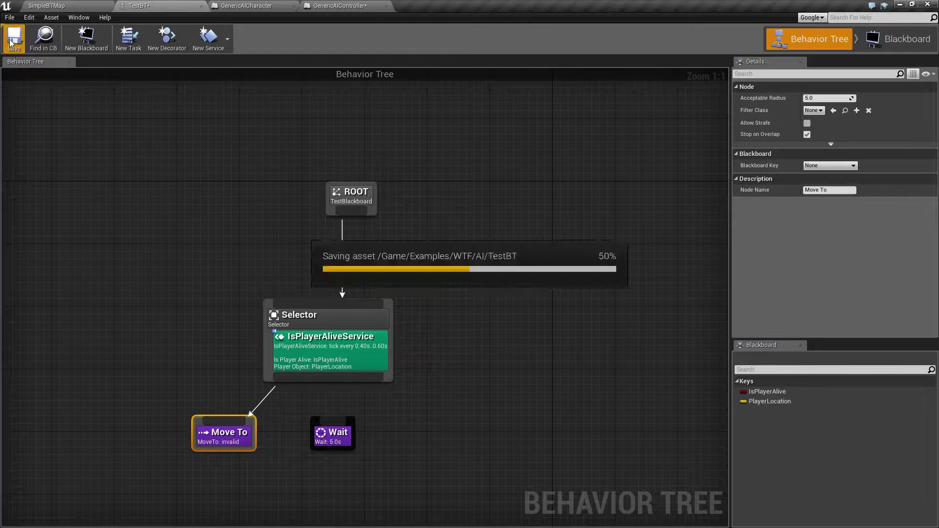
Step: Play SimpleBTMap, watch how the running TestBT tree handles Move To without a Blackboard Key, and stop the simulation
left_click(47, 6)
left_click(477, 38)
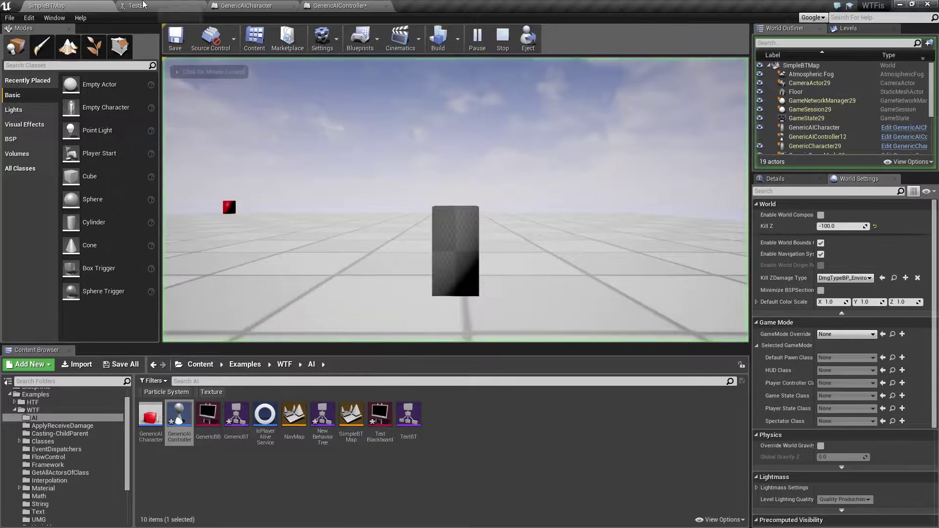
left_click(147, 5)
right_click_drag(181, 305, 237, 245)
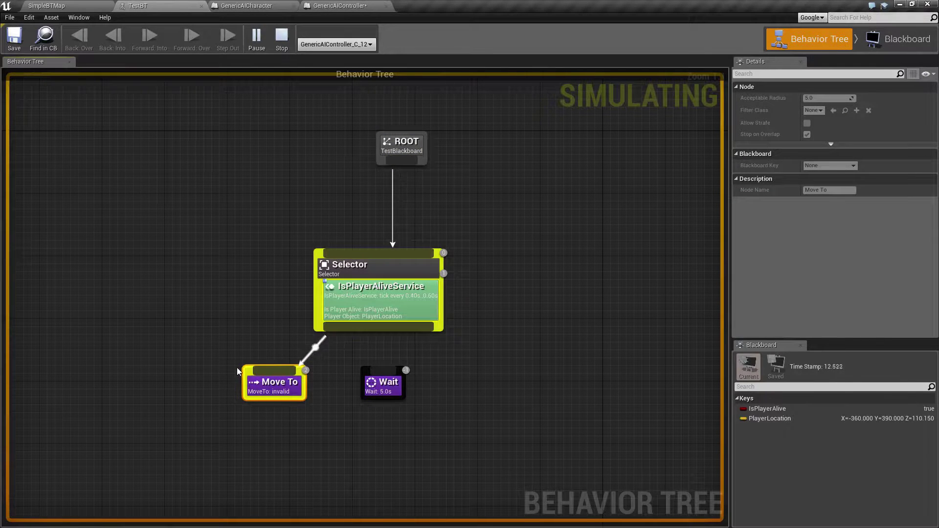
left_click(319, 418)
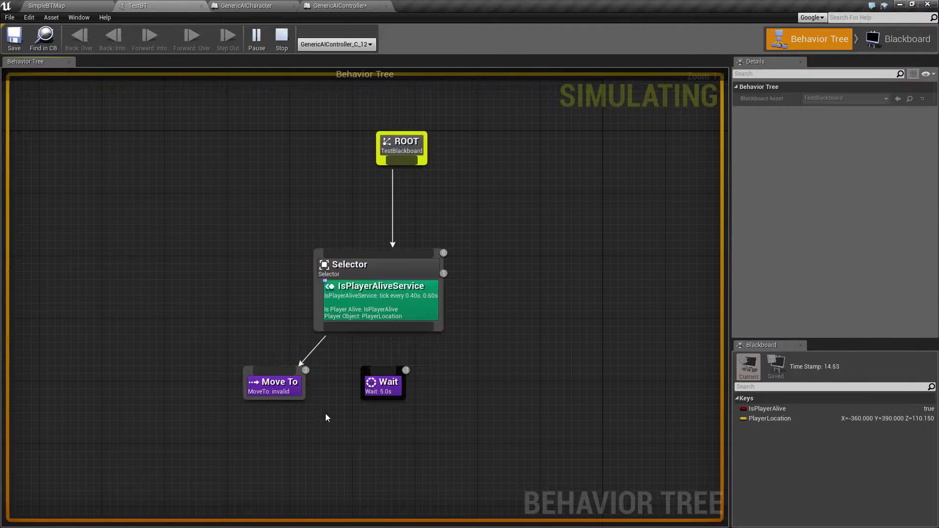
left_click(282, 41)
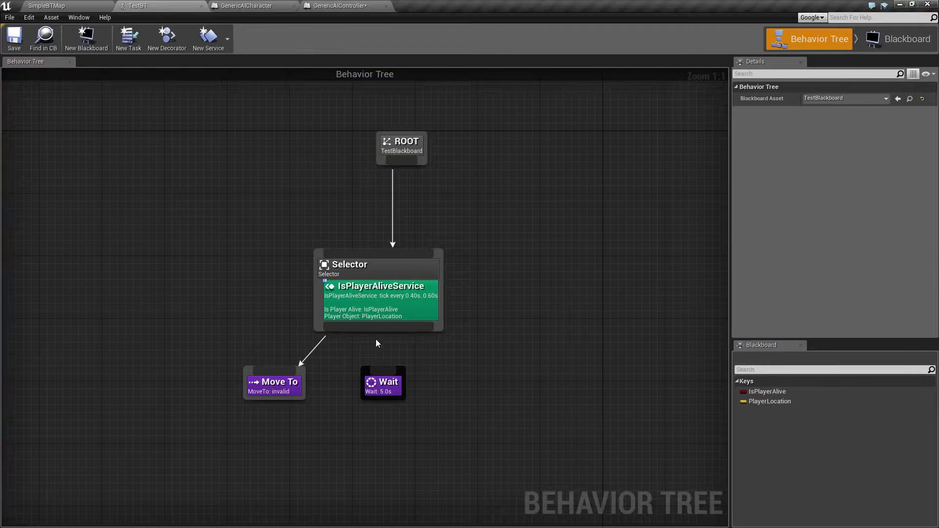
Step: Set Move To's Blackboard Key back to PlayerLocation, reconnect Wait to the Selector, and save TestBT
left_click_drag(233, 339, 298, 406)
left_click_drag(383, 327, 383, 372)
left_click(14, 39)
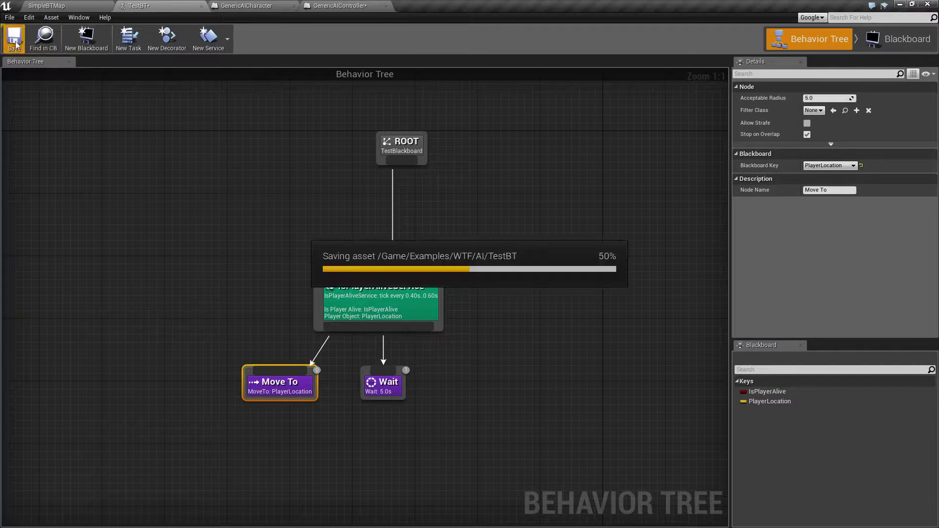
Step: Play SimpleBTMap and watch in the running TestBT tree which Selector child executes
left_click(55, 4)
left_click(477, 39)
left_click(147, 5)
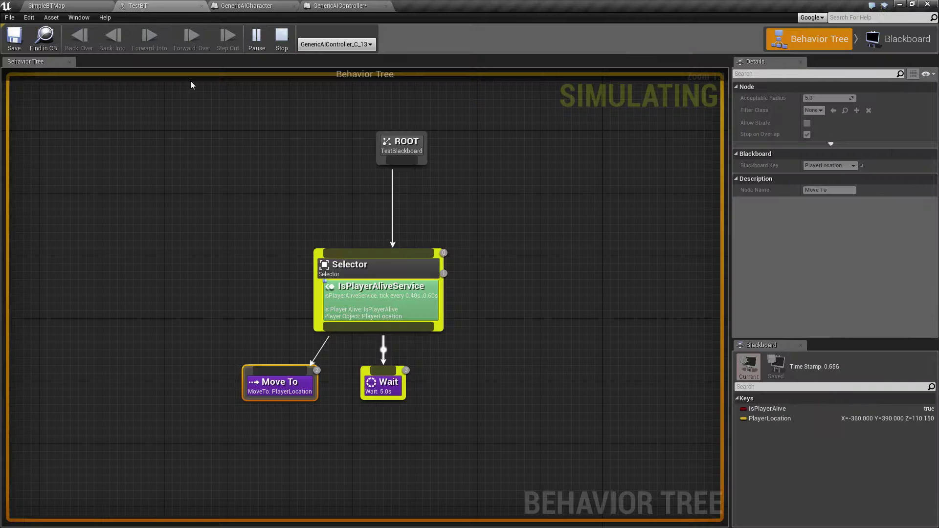
left_click_drag(204, 221, 331, 435)
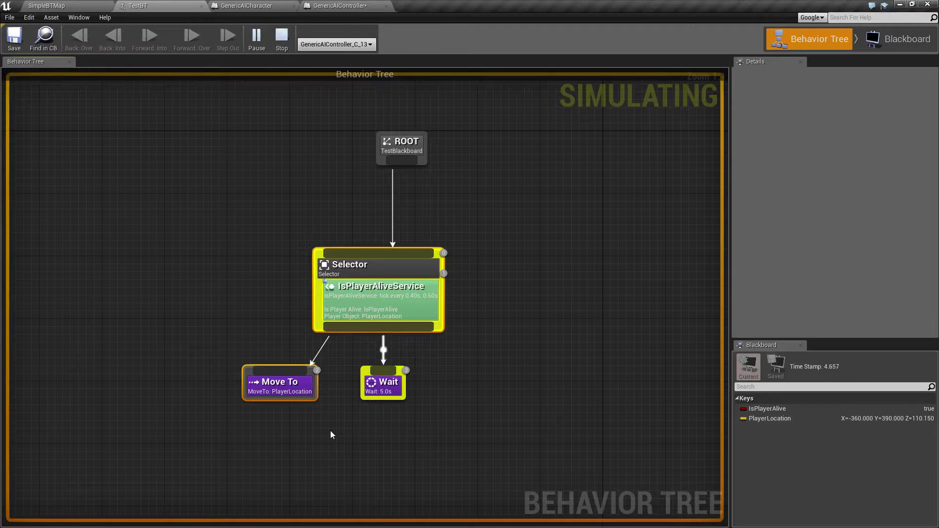
left_click_drag(216, 246, 414, 432)
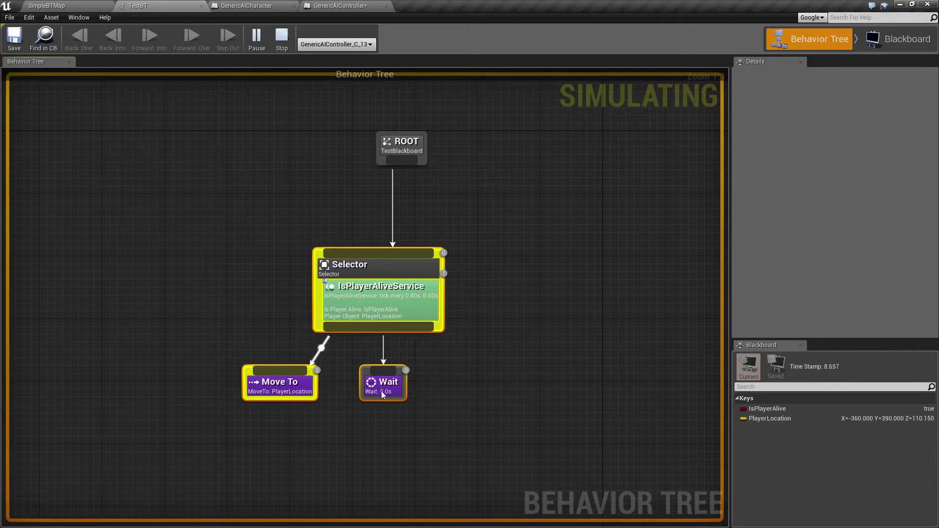
Step: Inspect the Wait task and Move To's move target in the running tree, and stop the simulation
left_click(383, 396)
left_click(304, 450)
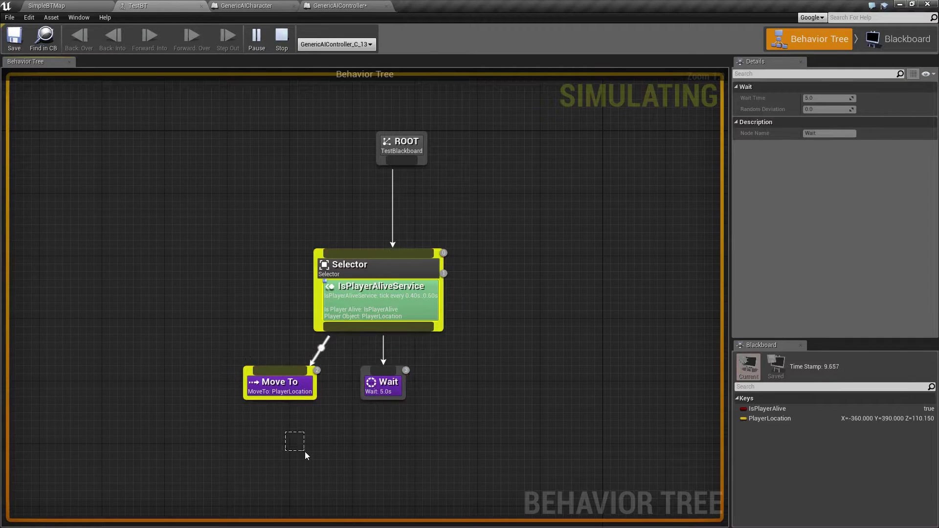
left_click(291, 392)
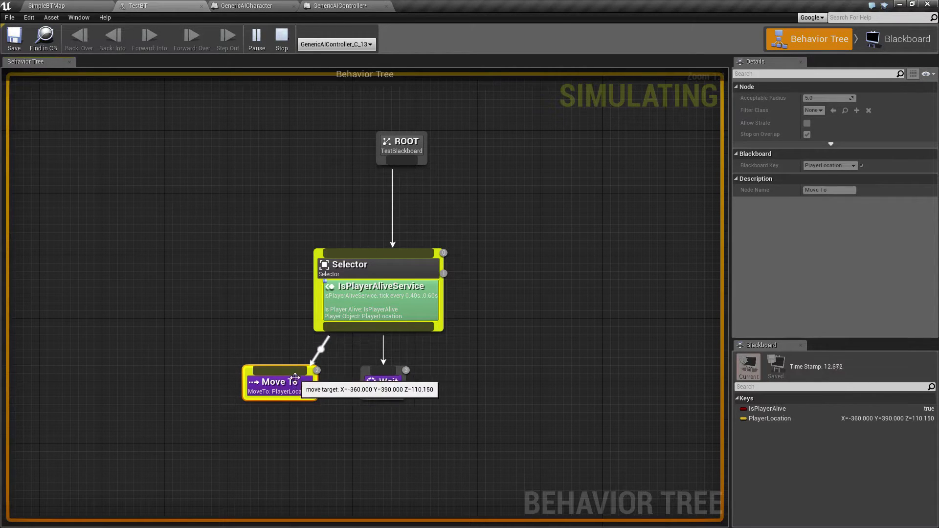
left_click(282, 39)
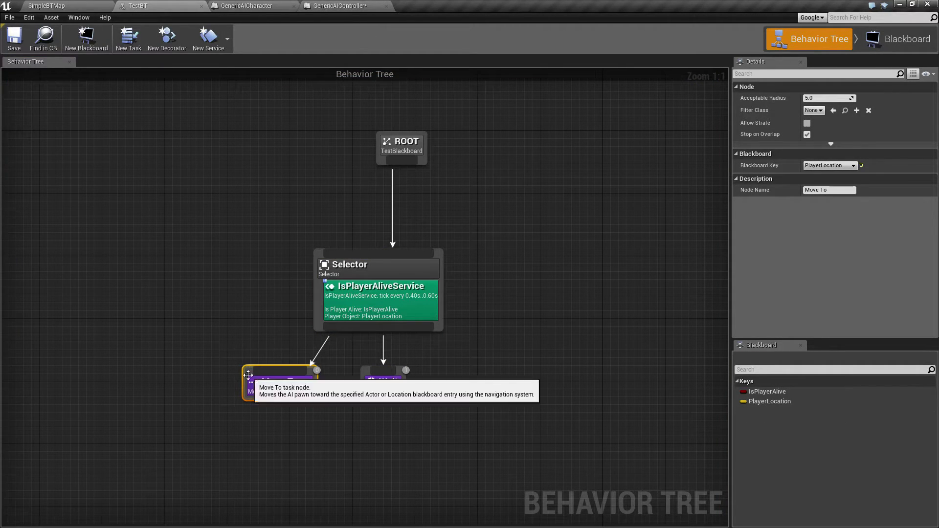
left_click_drag(356, 361, 450, 409)
left_click_drag(229, 338, 446, 406)
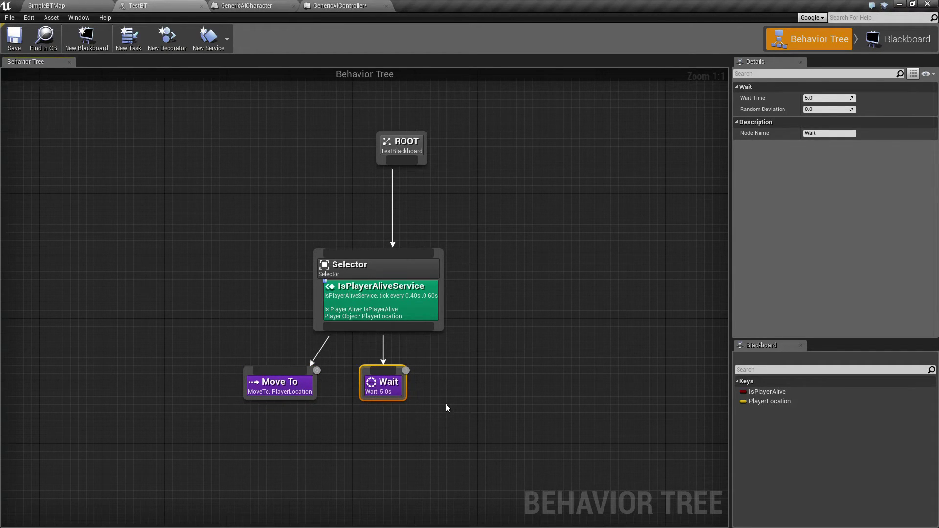